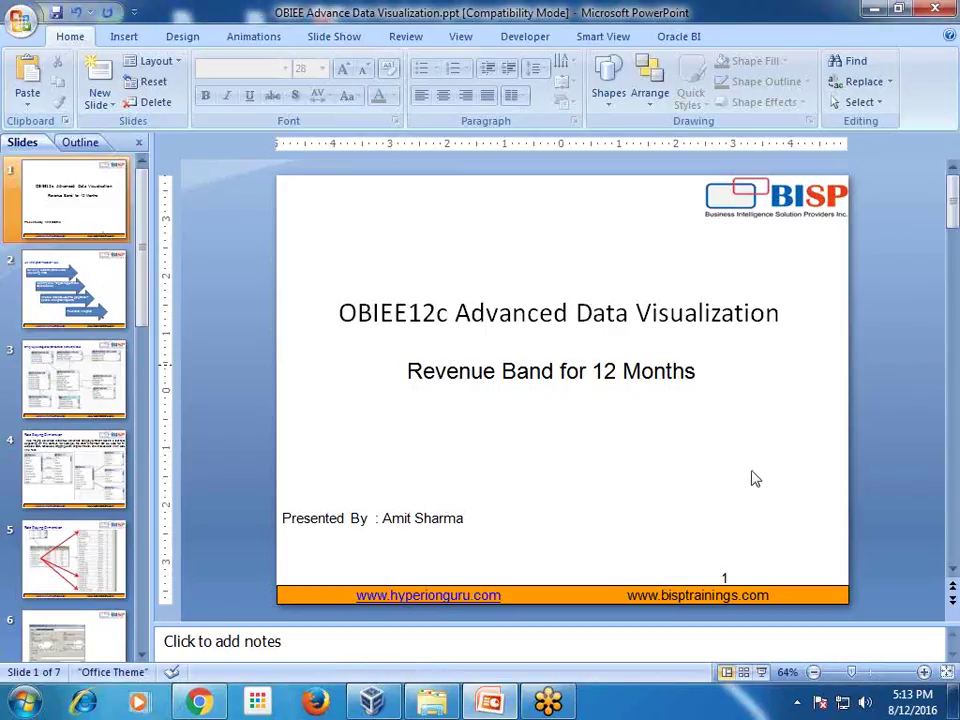
# - Switch from the PowerPoint title slide to the finished OBIEE revenue line chart
pyautogui.hotkey('alt', 'Tab')
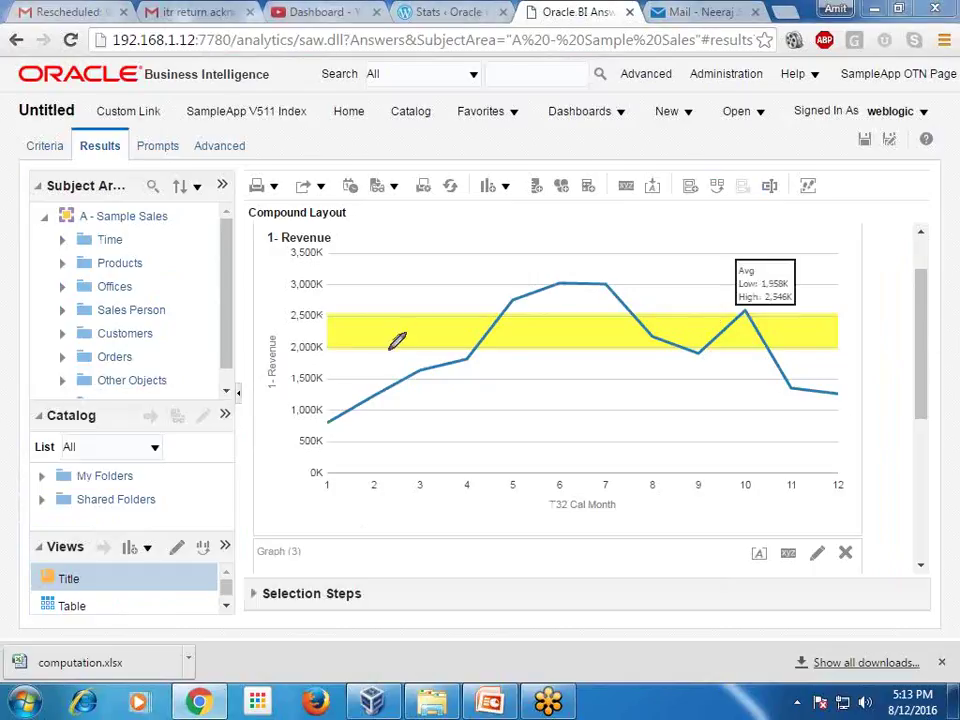
# - Trace the yellow band's lower and upper edges and write '30%' above the peak
pyautogui.moveTo(745, 315)
pyautogui.moveTo(328, 346); pyautogui.dragTo(845, 358)
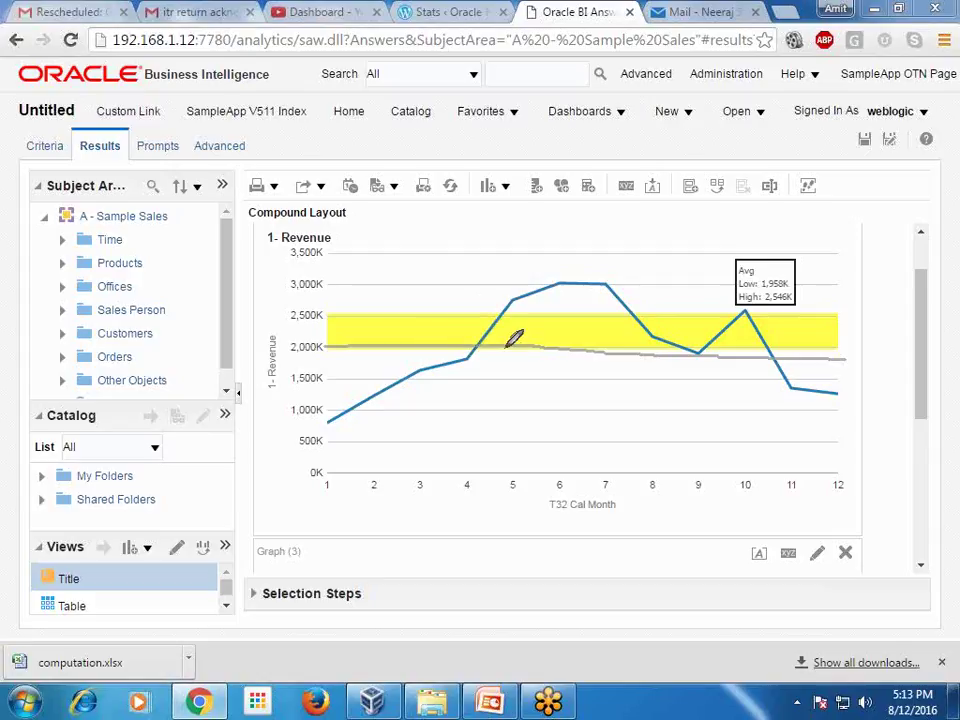
pyautogui.moveTo(368, 306); pyautogui.dragTo(655, 320)
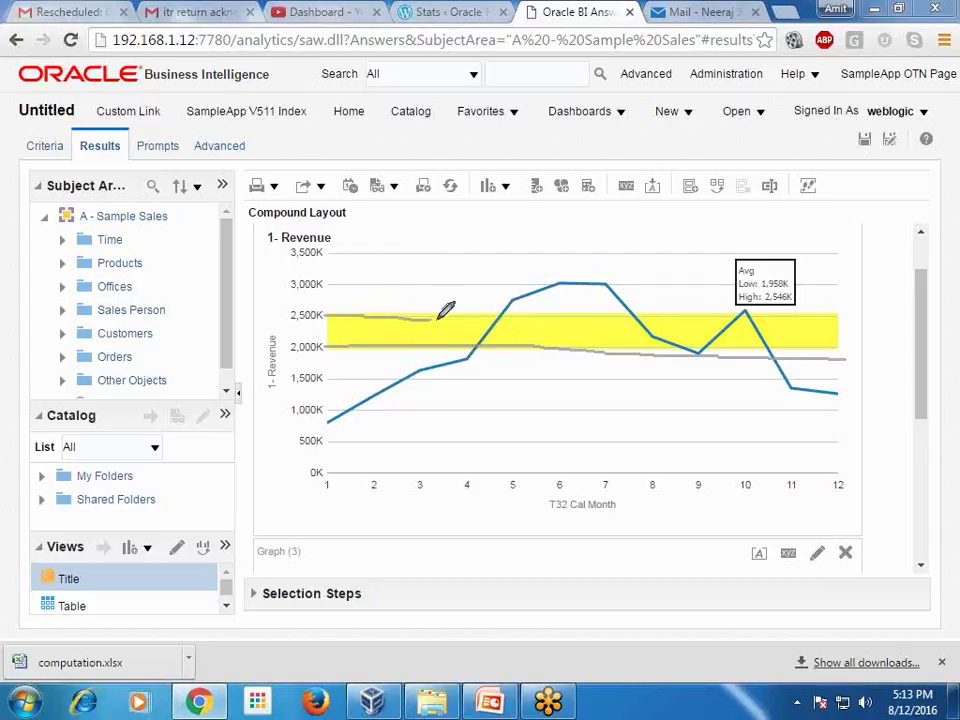
pyautogui.moveTo(756, 316); pyautogui.dragTo(842, 318)
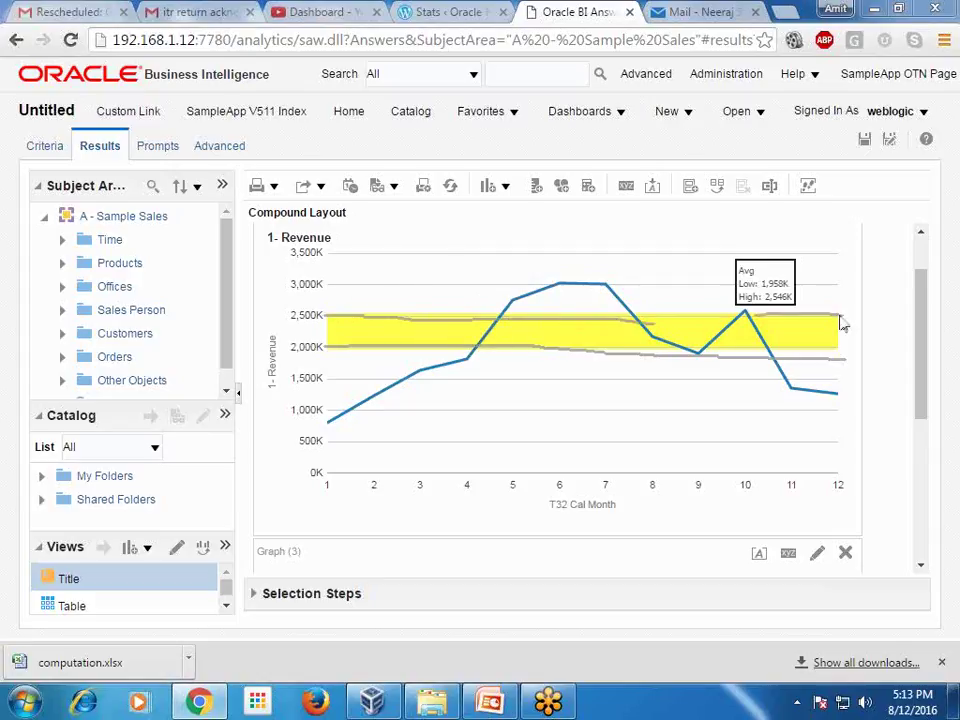
pyautogui.moveTo(466, 266)
pyautogui.mouseDown()
pyautogui.moveTo(490, 288)
pyautogui.moveTo(466, 295)
pyautogui.mouseUp()
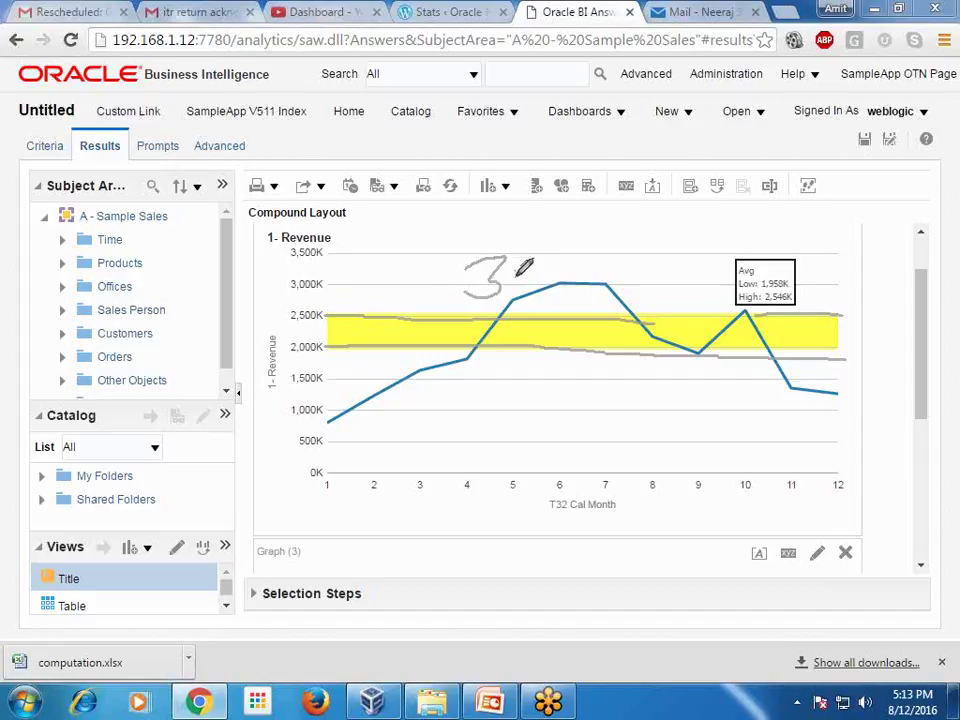
pyautogui.moveTo(525, 260); pyautogui.dragTo(573, 246)
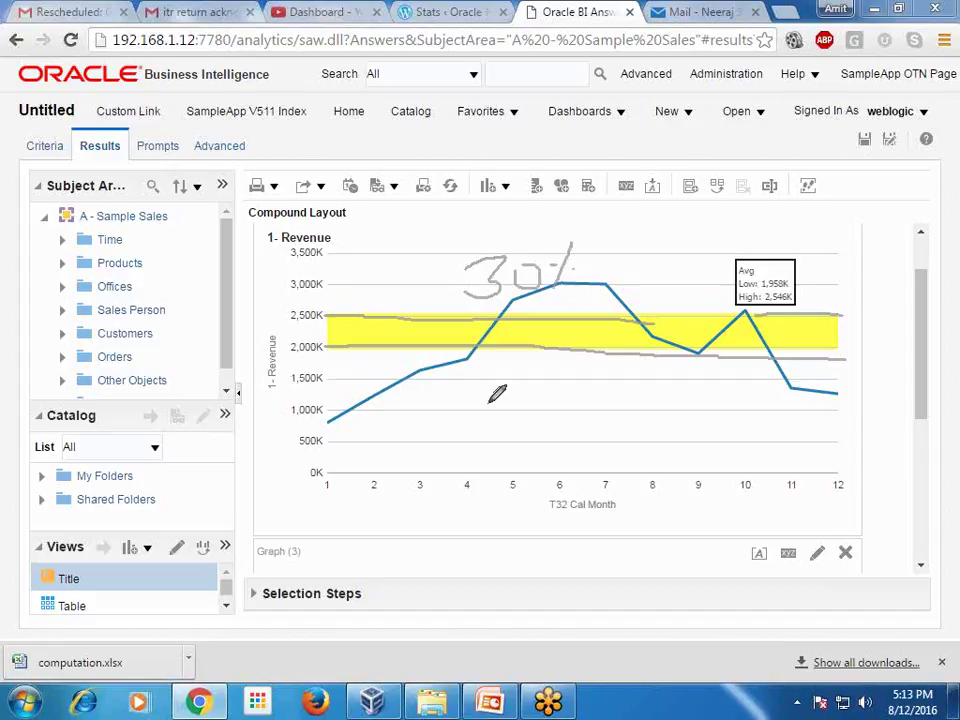
# - Draw vertical marks at months 4, 9, 11, 12 and the year start
pyautogui.moveTo(470, 357); pyautogui.dragTo(471, 440)
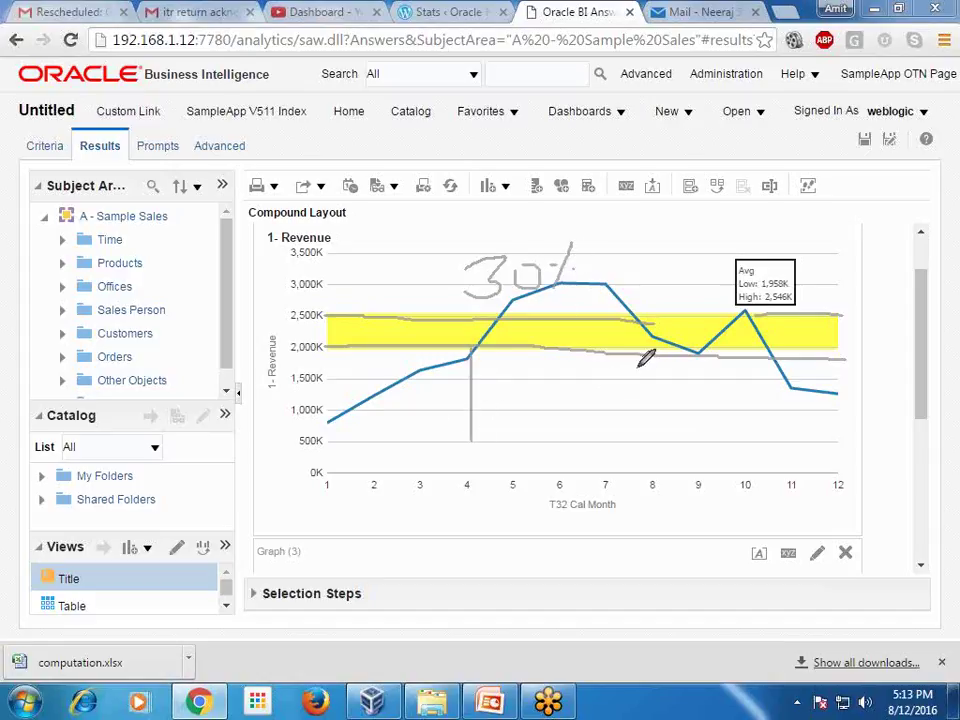
pyautogui.moveTo(706, 355); pyautogui.dragTo(700, 466)
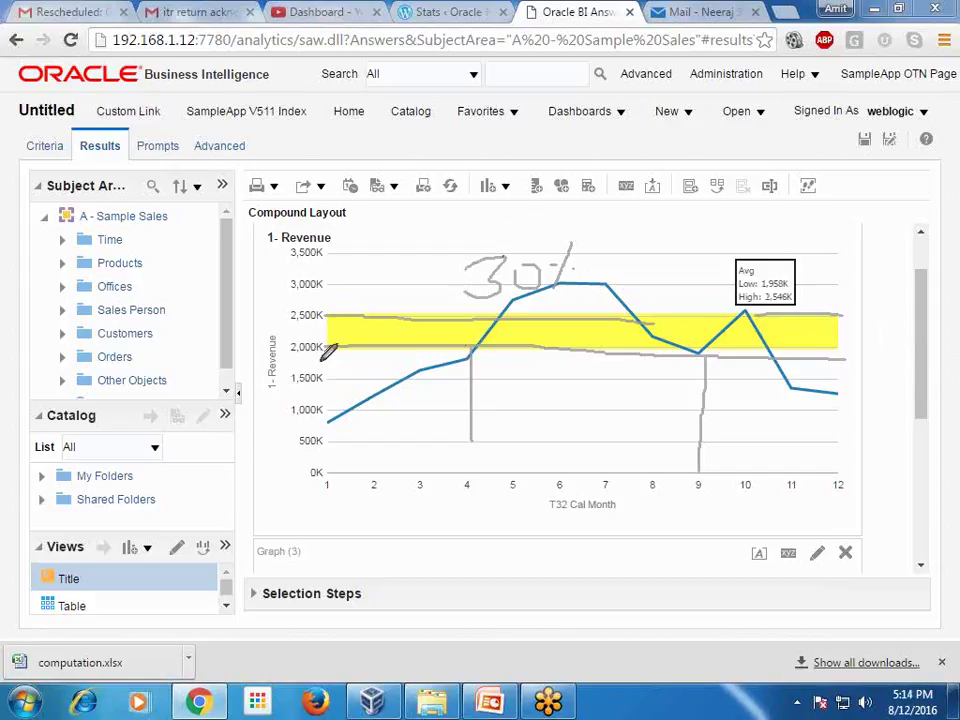
pyautogui.moveTo(321, 357); pyautogui.dragTo(321, 432)
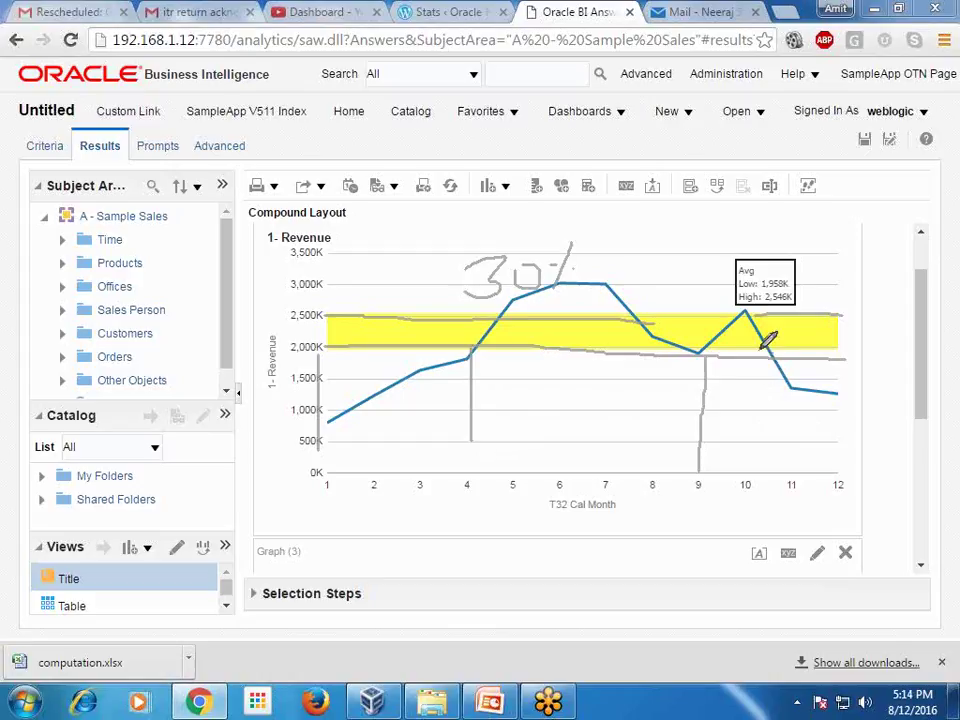
pyautogui.moveTo(786, 388); pyautogui.dragTo(786, 477)
pyautogui.moveTo(836, 400); pyautogui.dragTo(836, 485)
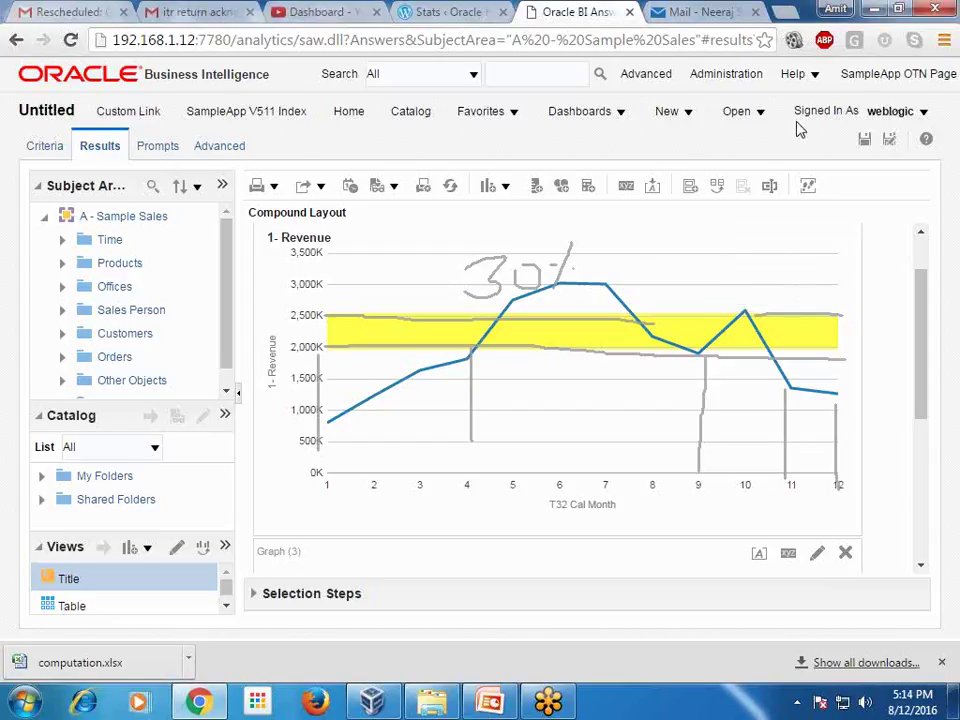
# - Leave the unsaved annotated chart and clear all pen marks from the screen
pyautogui.click(666, 112)
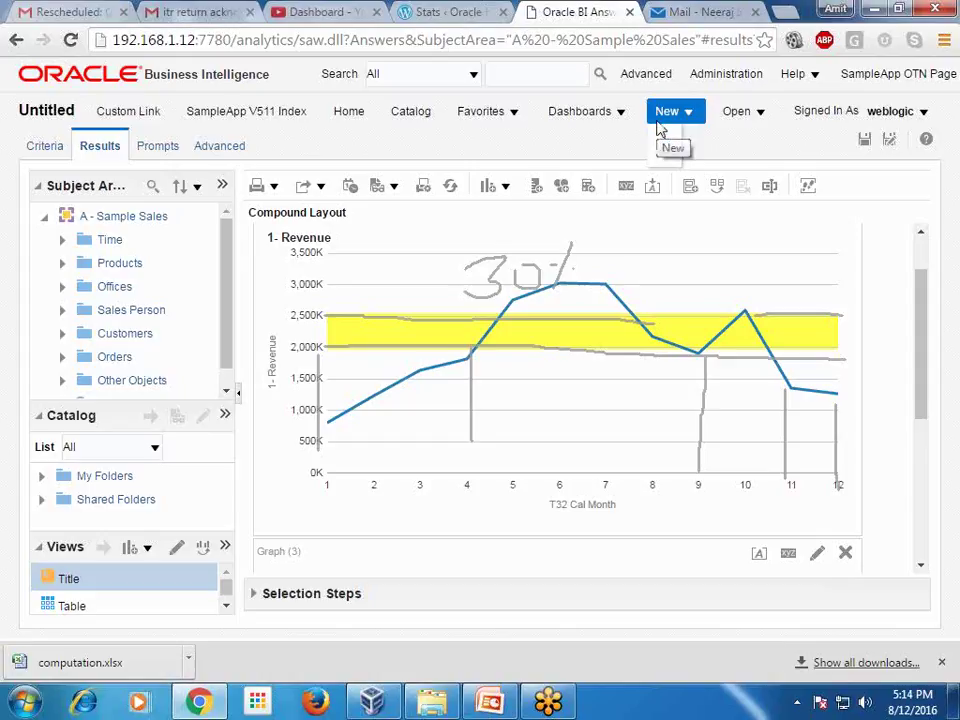
pyautogui.click(662, 120)
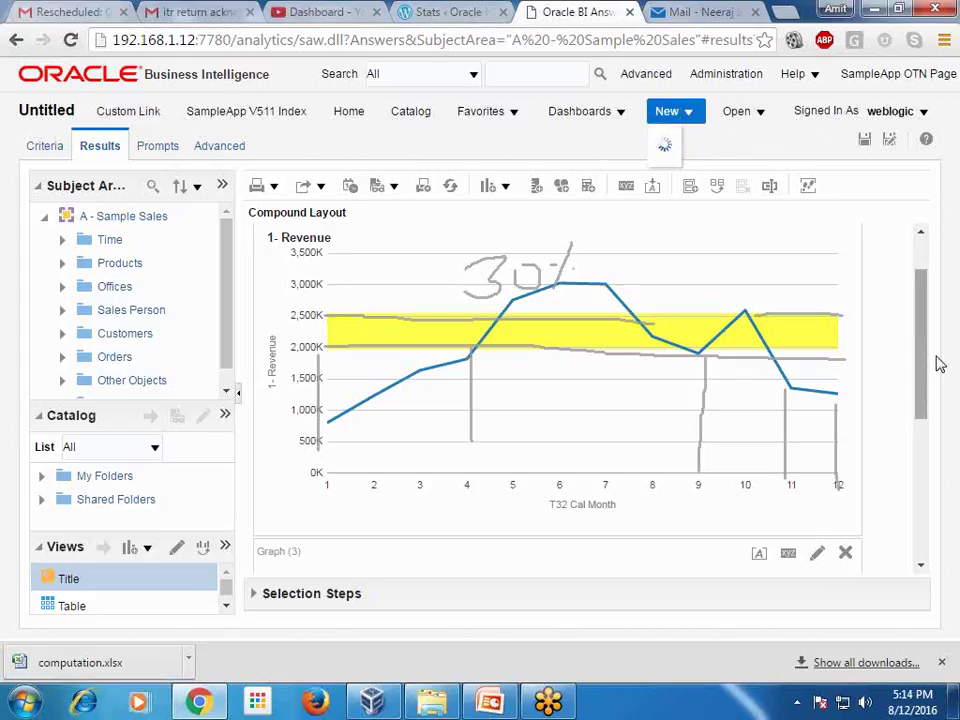
pyautogui.click(348, 111)
pyautogui.click(672, 67)
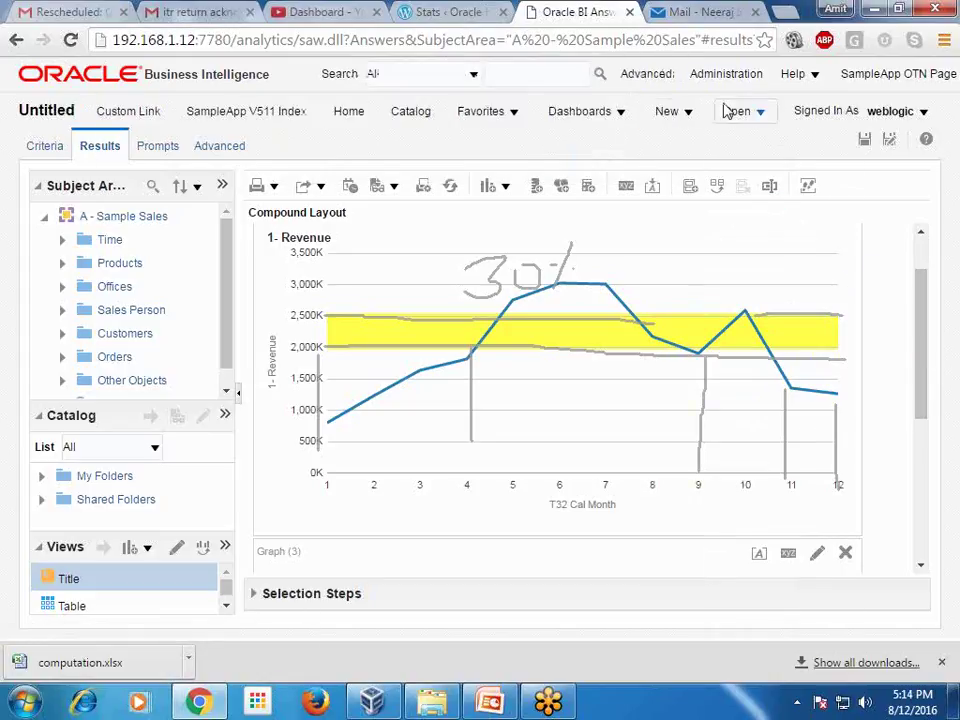
pyautogui.click(667, 111)
pyautogui.click(699, 232)
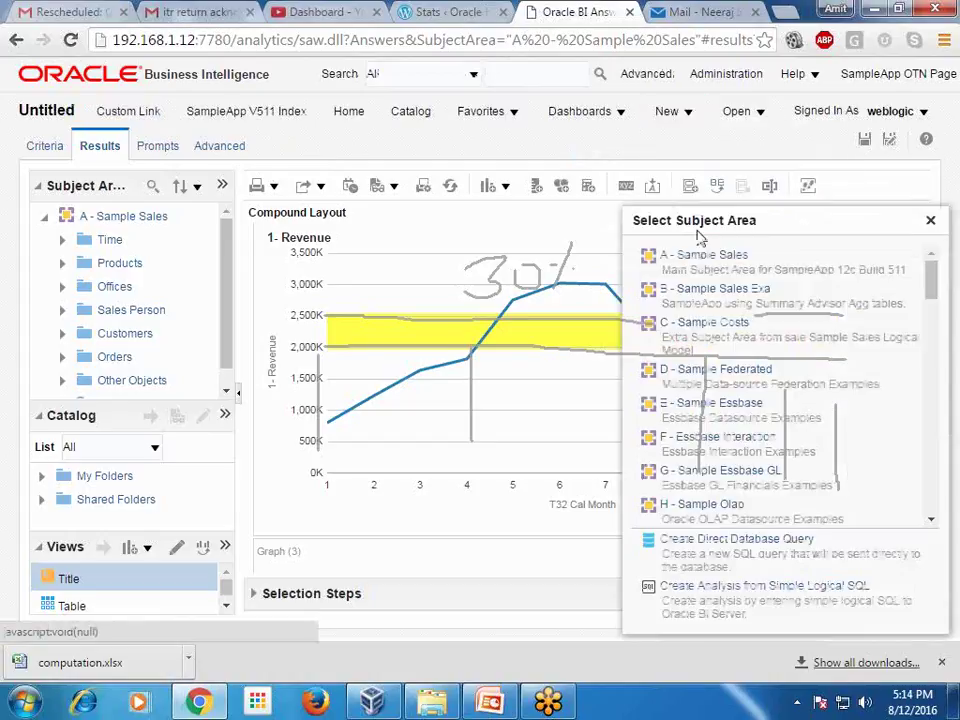
pyautogui.click(712, 262)
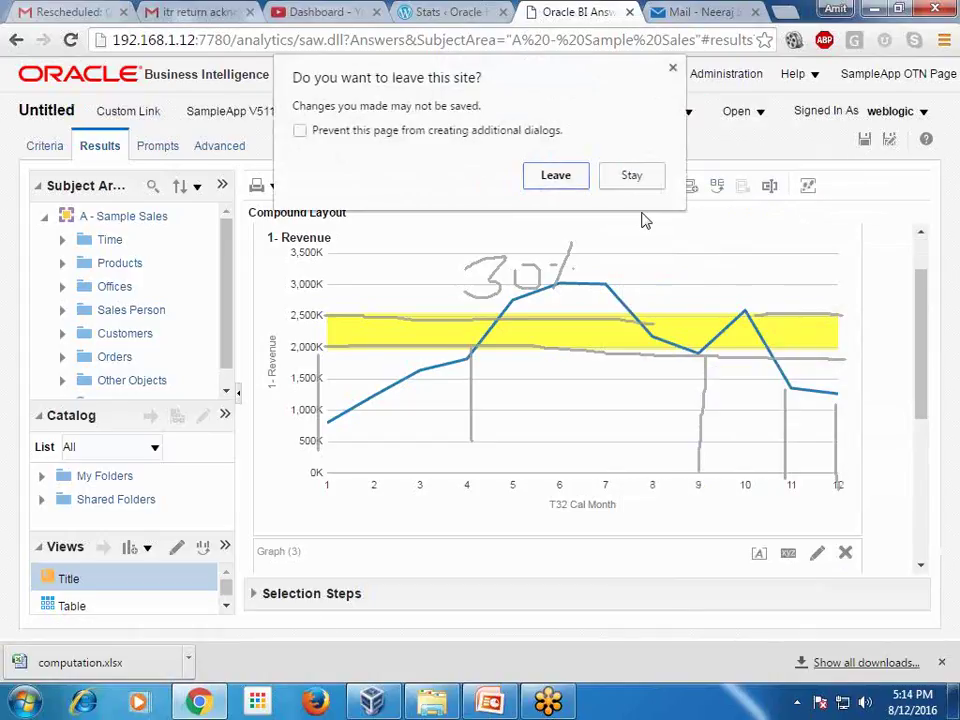
pyautogui.click(564, 180)
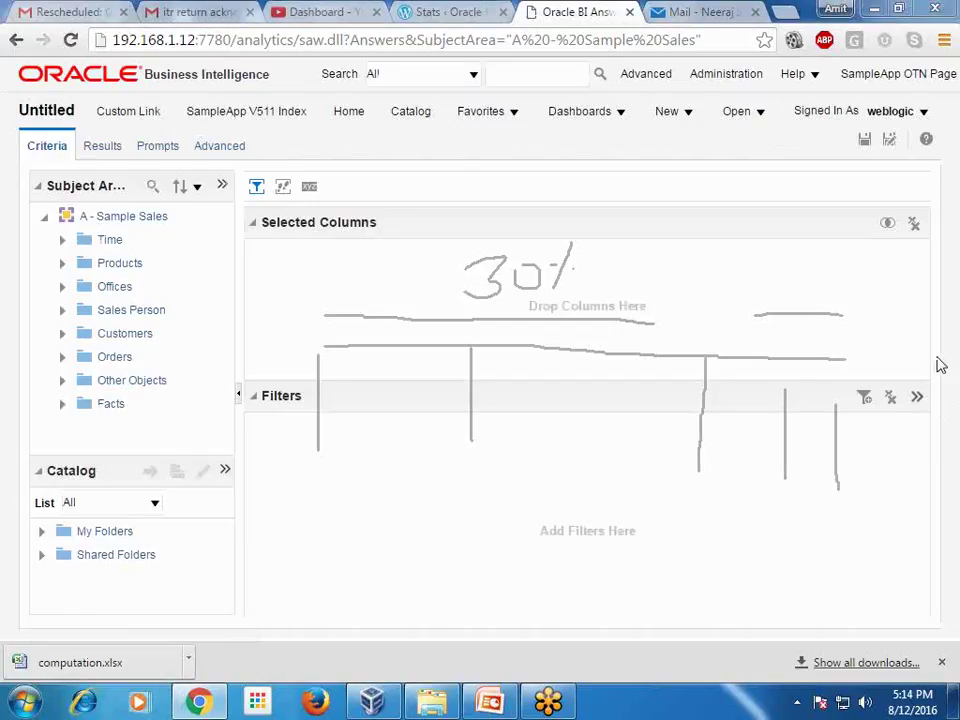
pyautogui.press('Escape')
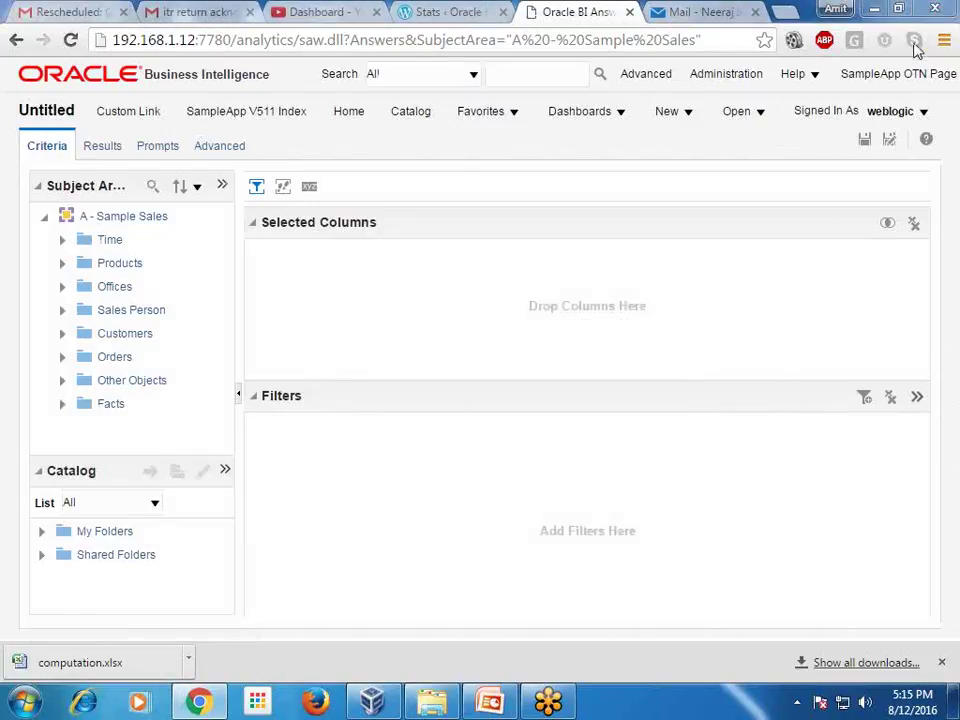
# - Create a new analysis based on the A - Sample Sales subject area
pyautogui.click(668, 111)
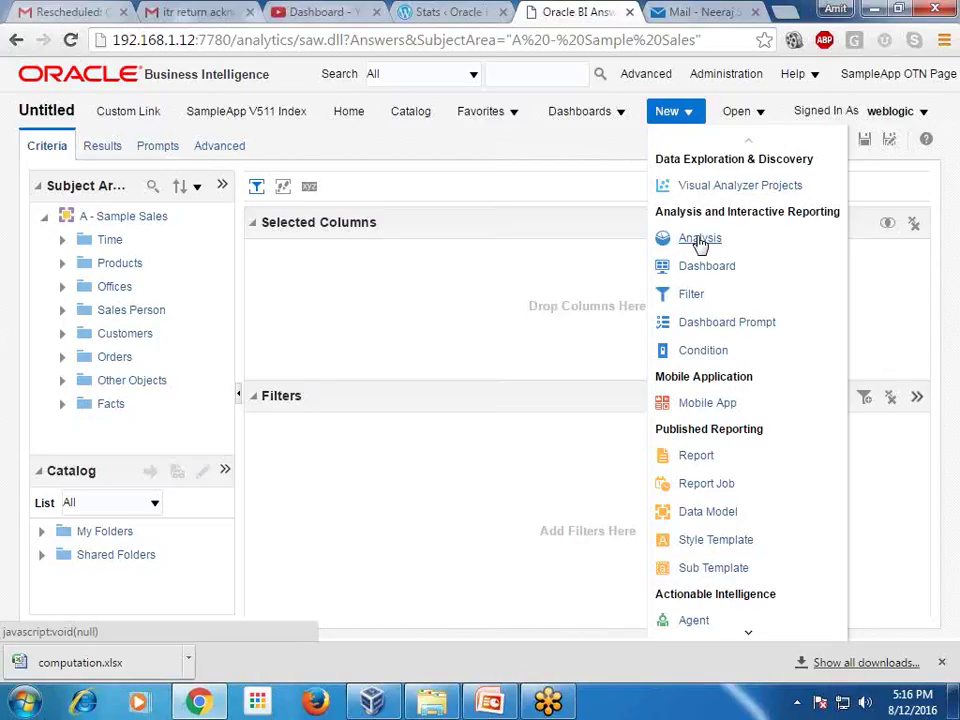
pyautogui.click(699, 241)
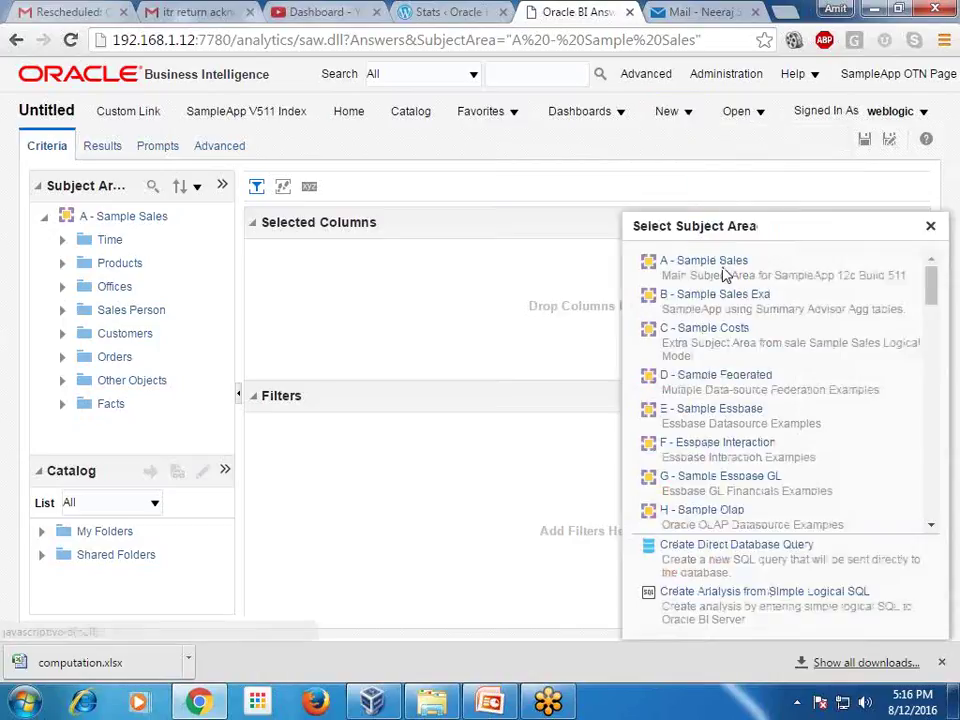
pyautogui.click(713, 262)
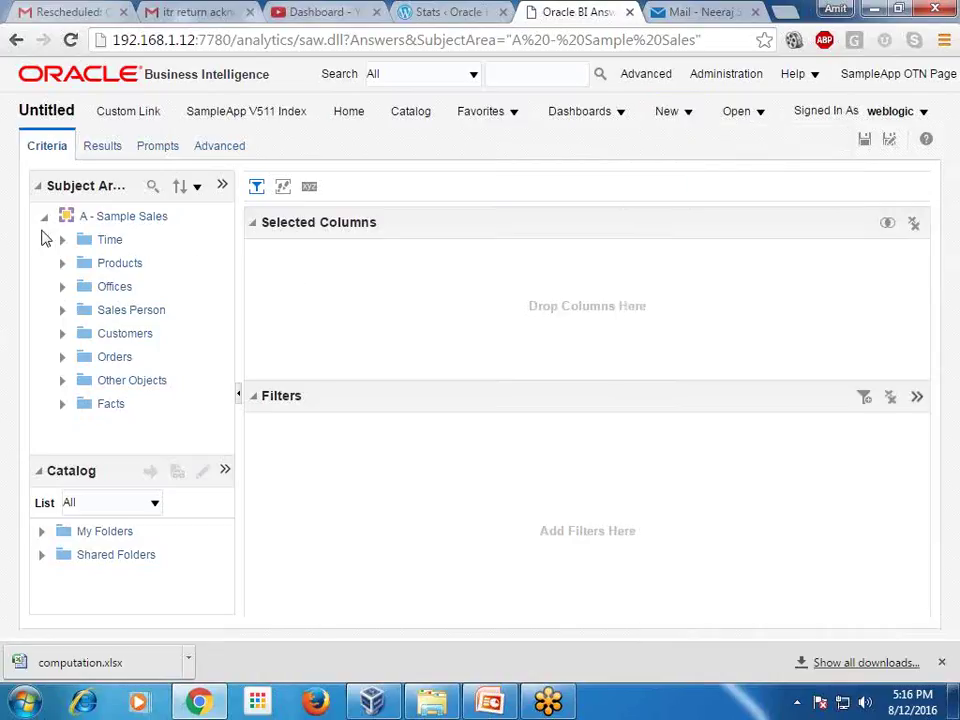
# - Add T02 Per Name Month and 1- Revenue to the selected columns
pyautogui.click(61, 240)
pyautogui.scroll(-2, 183, 367)
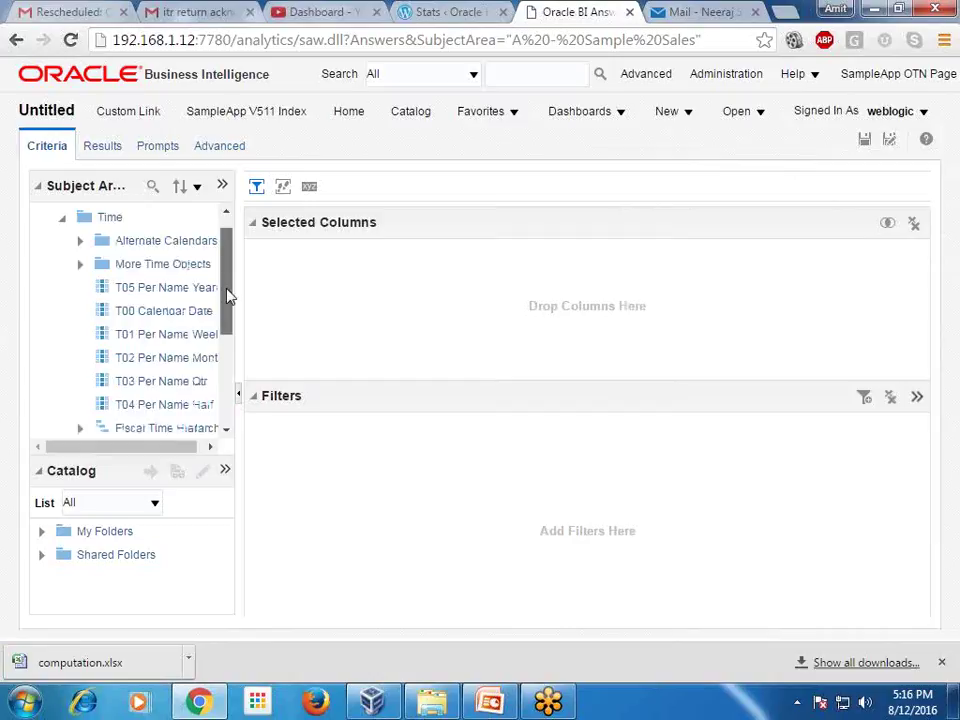
pyautogui.moveTo(141, 446); pyautogui.dragTo(193, 447)
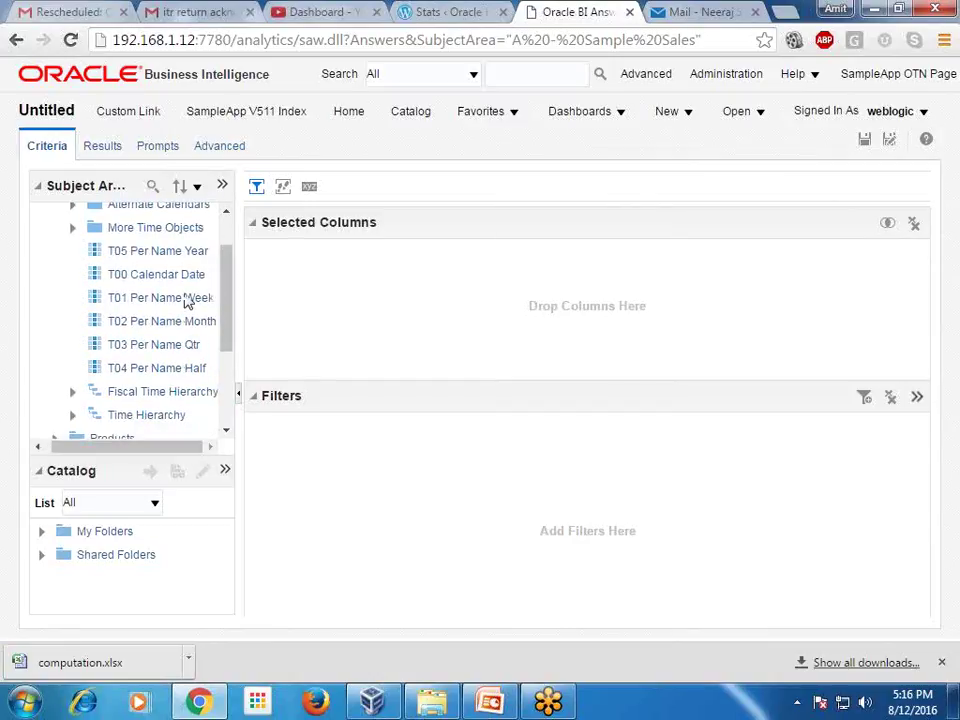
pyautogui.scroll(3, 178, 260)
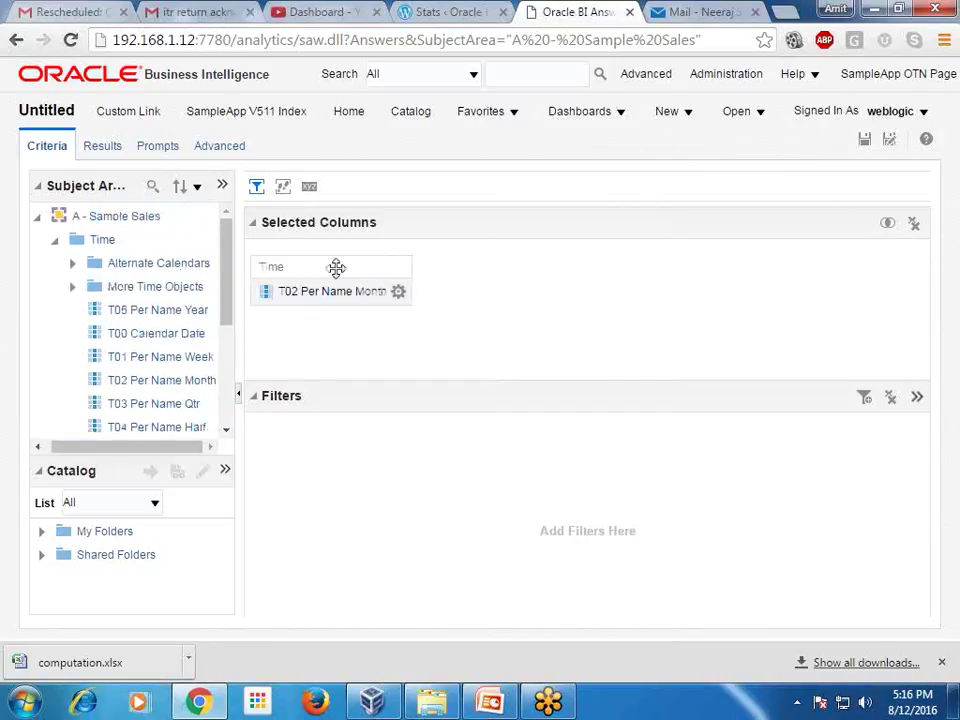
pyautogui.moveTo(193, 380); pyautogui.dragTo(336, 268)
pyautogui.click(56, 244)
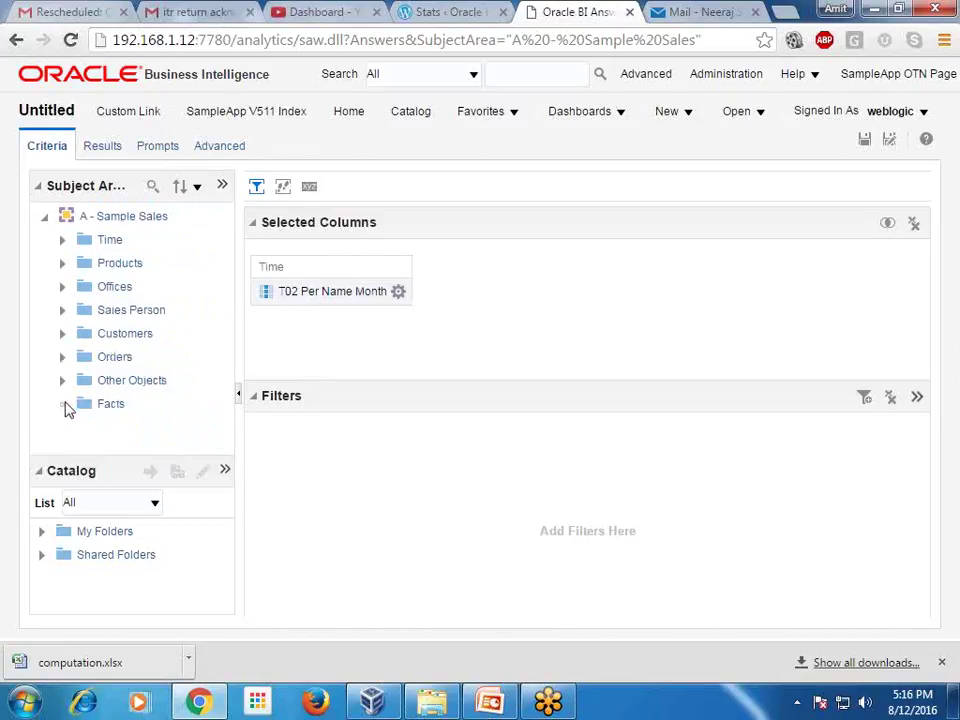
pyautogui.click(62, 404)
pyautogui.click(82, 394)
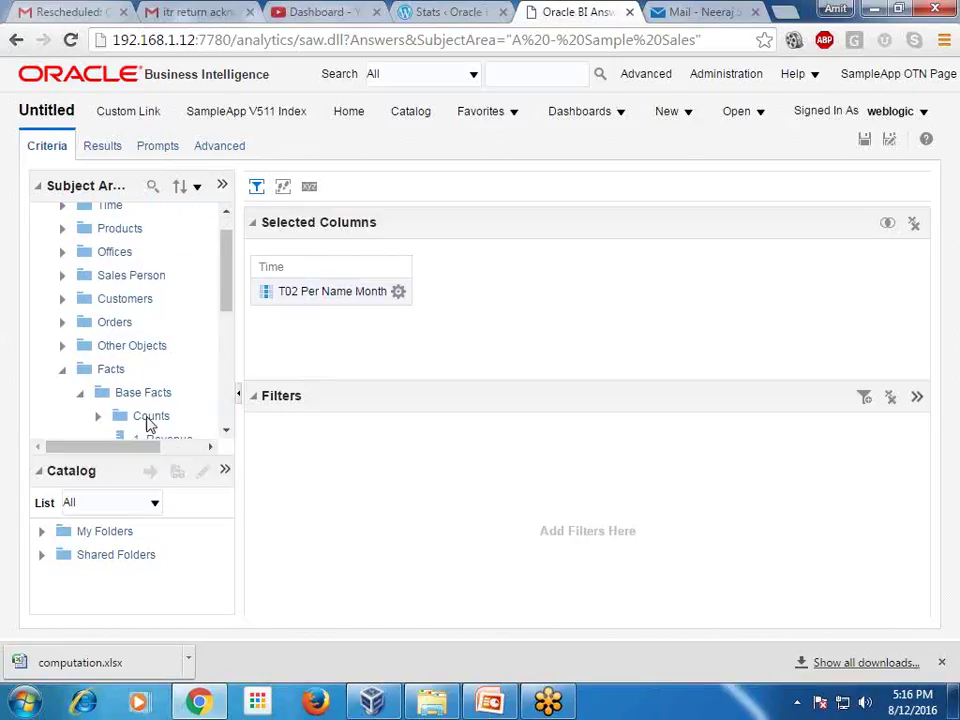
pyautogui.moveTo(214, 252); pyautogui.dragTo(446, 277)
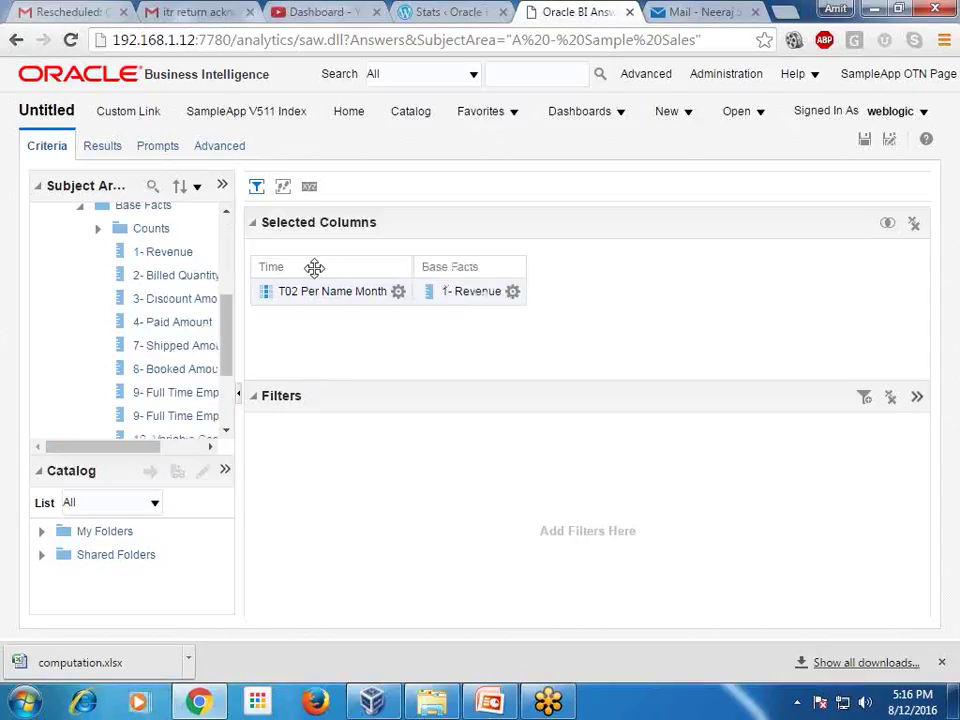
# - Drag T05 Per Name Year from the Time folder into the columns
pyautogui.scroll(3, 225, 268)
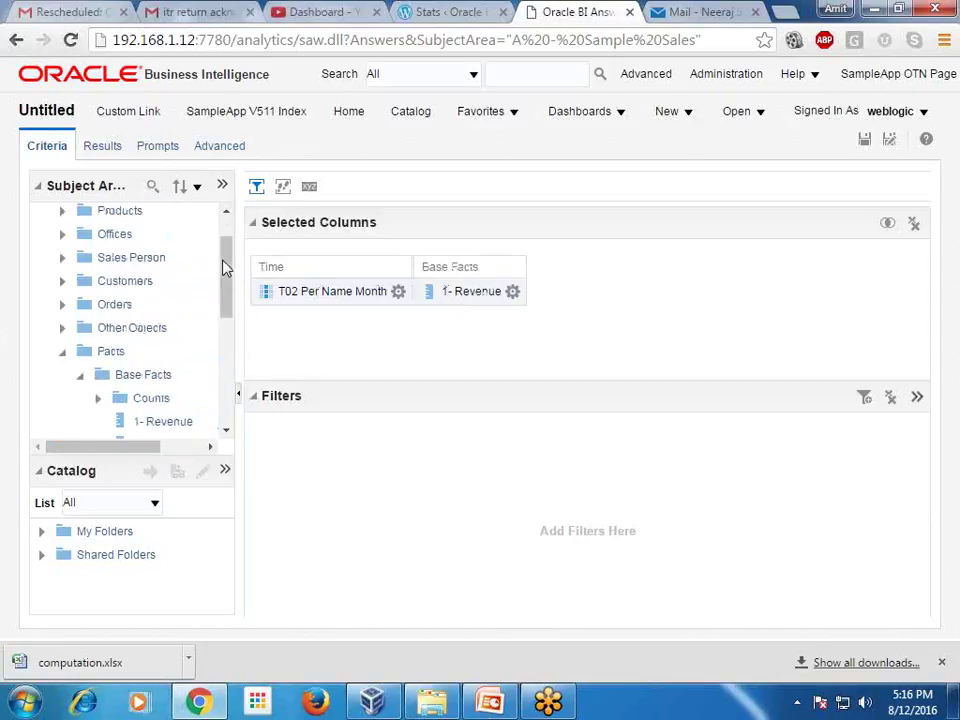
pyautogui.scroll(1, 218, 266)
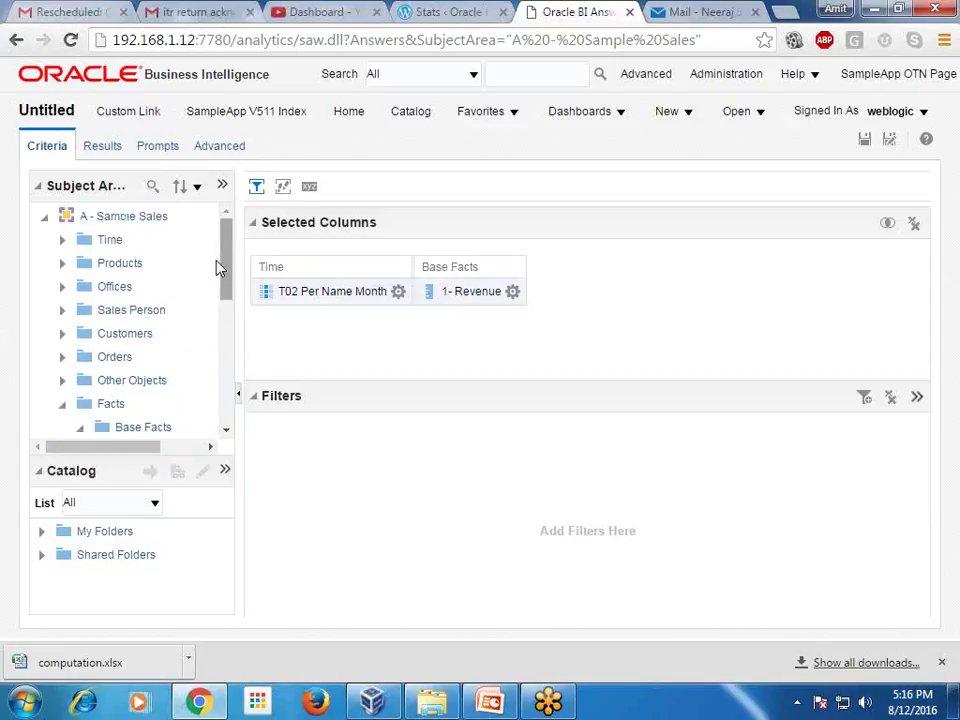
pyautogui.click(62, 240)
pyautogui.scroll(-2, 180, 370)
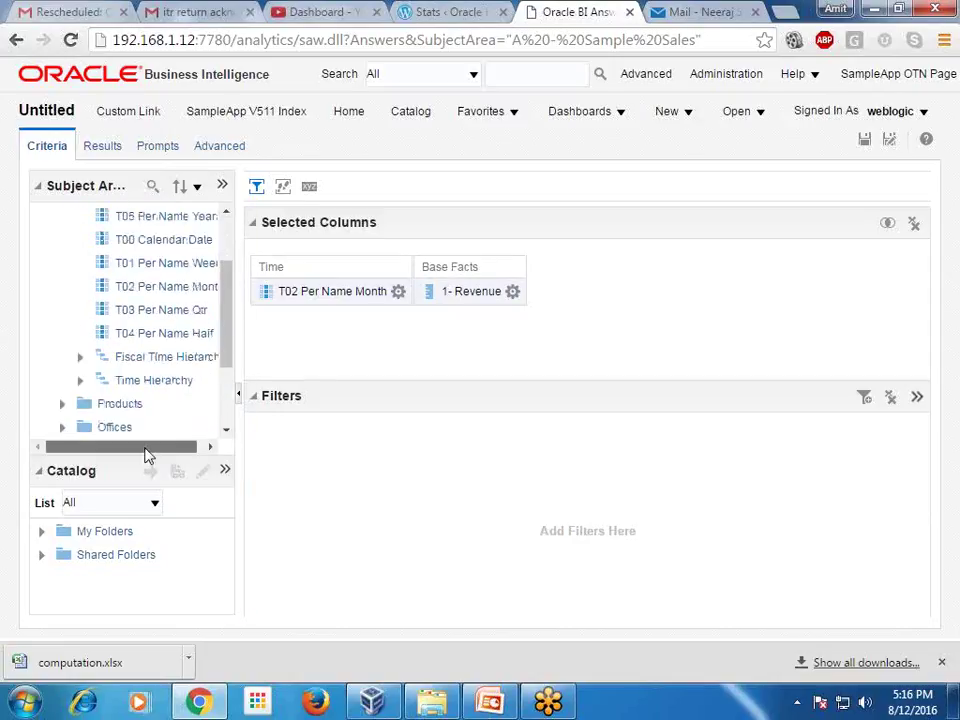
pyautogui.scroll(2, 208, 371)
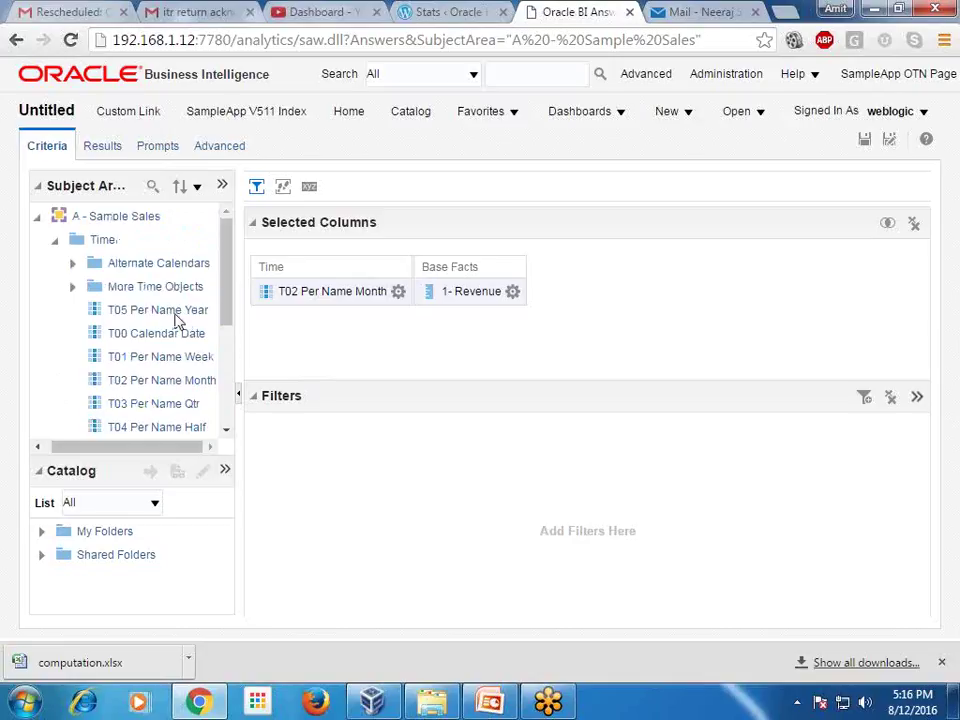
pyautogui.moveTo(178, 318)
pyautogui.mouseDown()
pyautogui.moveTo(512, 341)
pyautogui.moveTo(647, 289)
pyautogui.mouseUp()
# - Filter the analysis on the year column to 2012
pyautogui.click(667, 291)
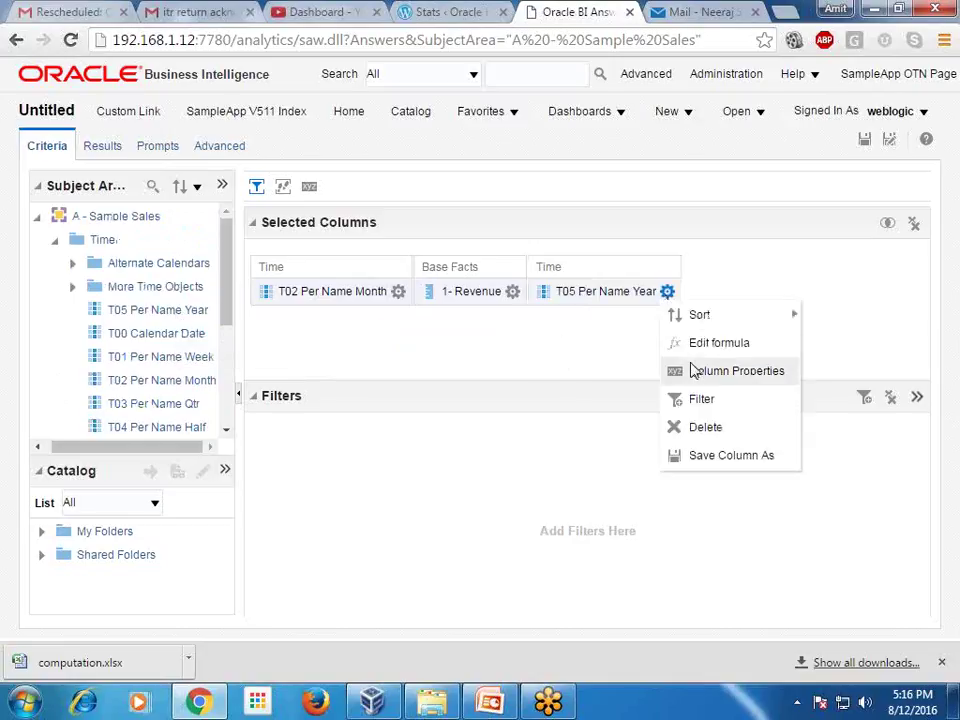
pyautogui.click(700, 399)
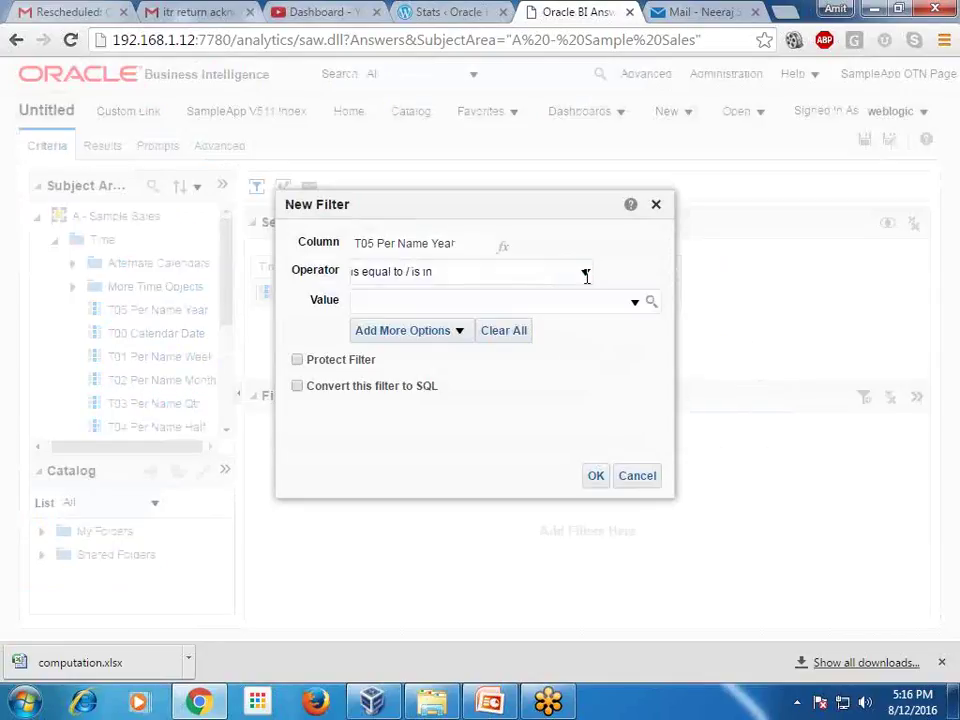
pyautogui.click(634, 302)
pyautogui.scroll(-1, 390, 440)
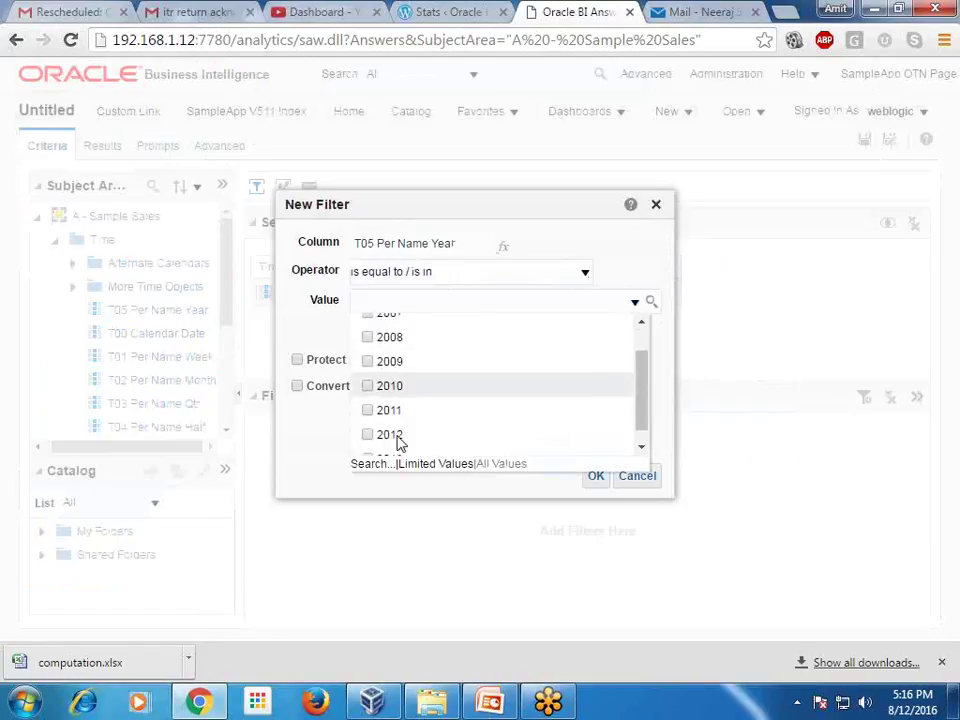
pyautogui.click(367, 420)
pyautogui.click(595, 476)
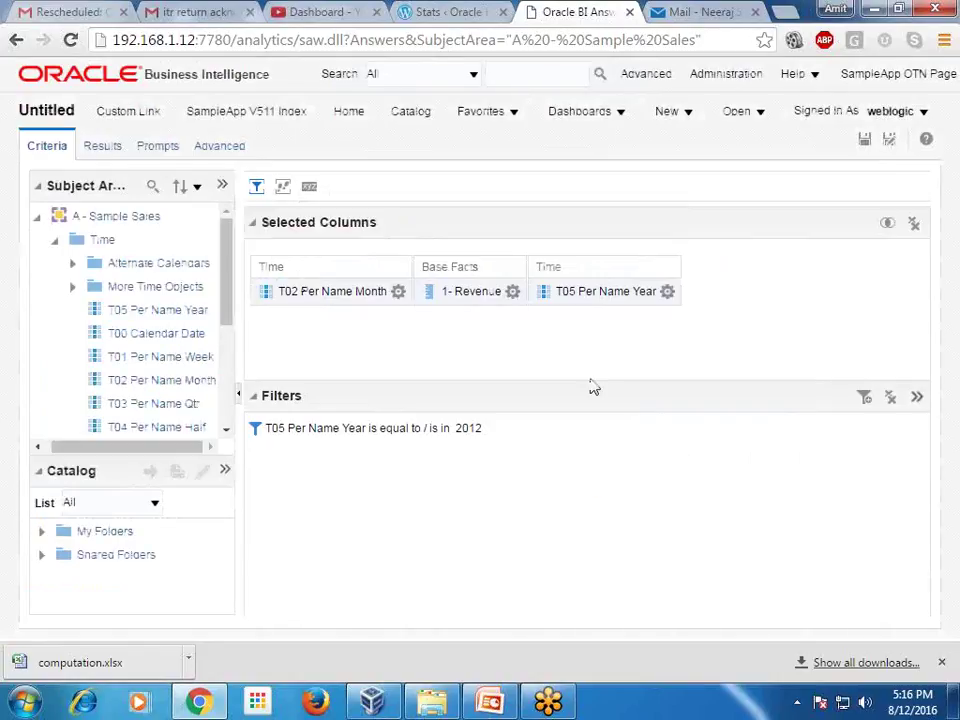
# - Delete the year column and preview the 2012 monthly revenue results
pyautogui.click(667, 291)
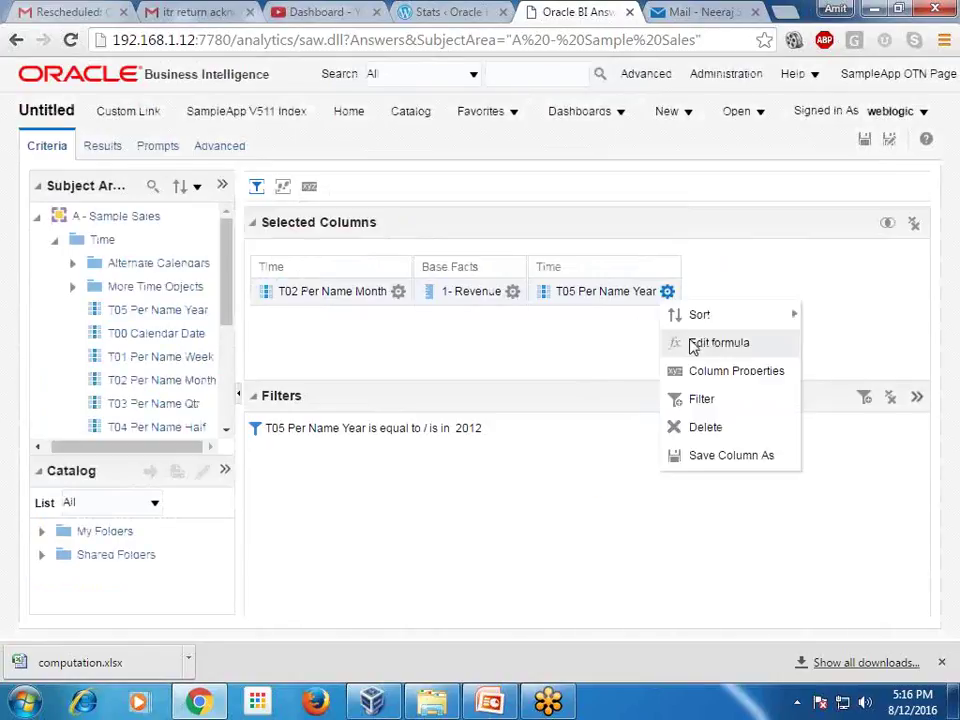
pyautogui.click(703, 427)
pyautogui.click(100, 145)
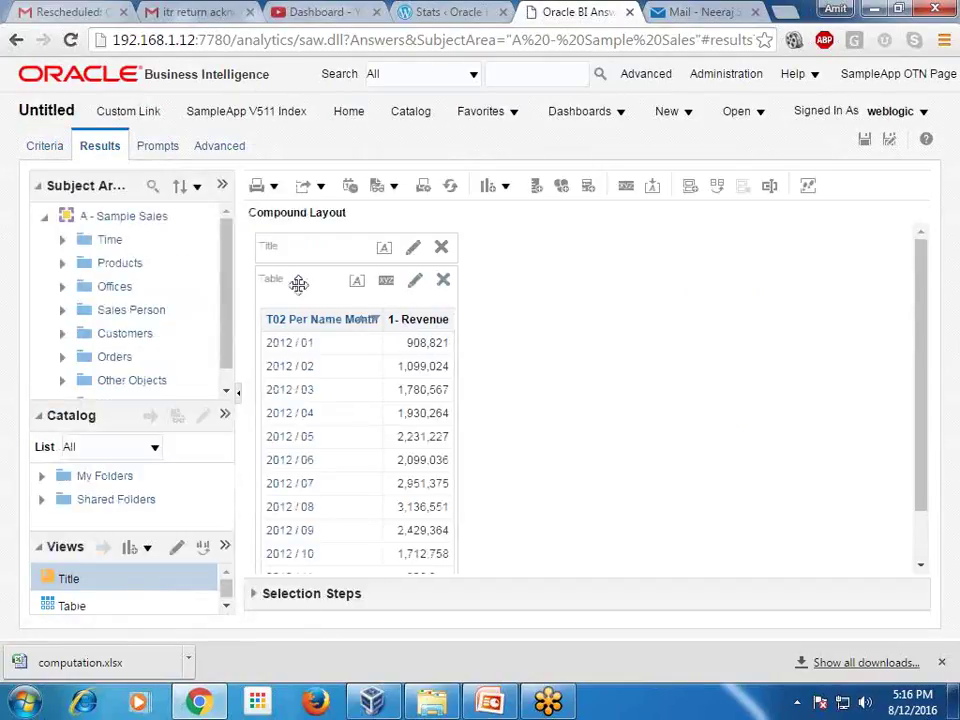
pyautogui.moveTo(322, 319)
pyautogui.click(47, 148)
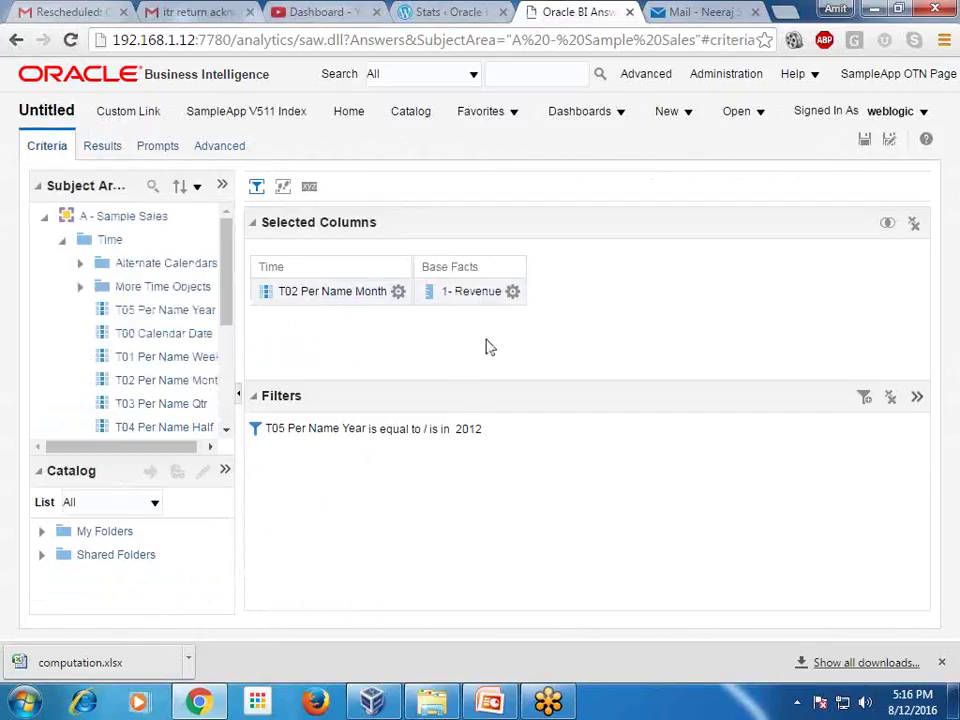
# - Double-click 1- Revenue under Facts > Base Facts to add a second revenue column
pyautogui.moveTo(128, 447); pyautogui.dragTo(136, 447)
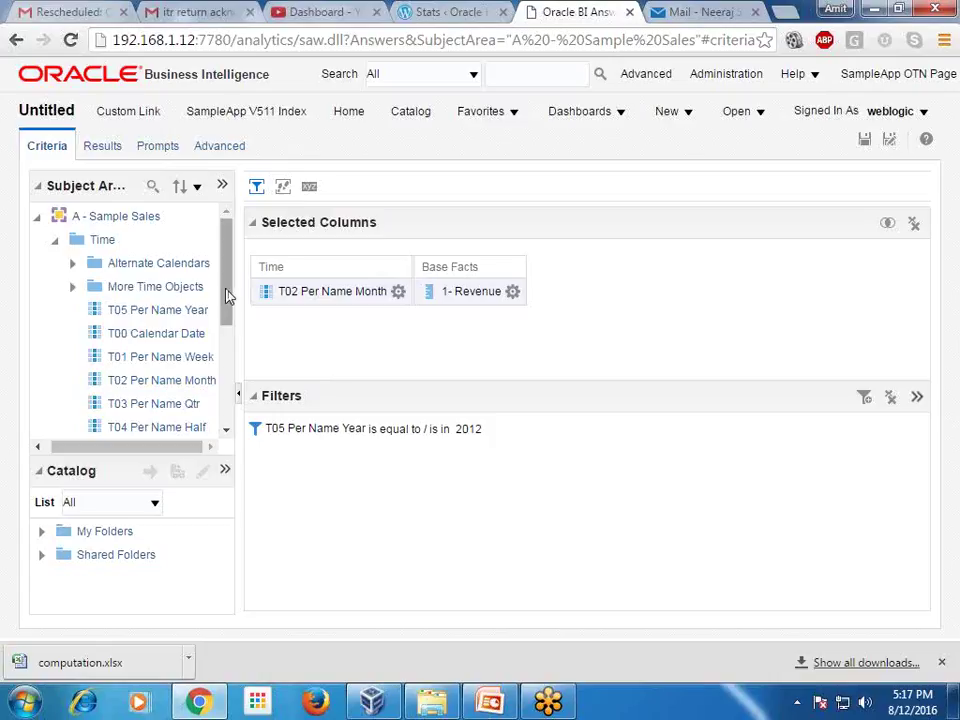
pyautogui.moveTo(226, 296)
pyautogui.mouseDown()
pyautogui.moveTo(238, 327)
pyautogui.moveTo(240, 315)
pyautogui.mouseUp()
pyautogui.click(84, 248)
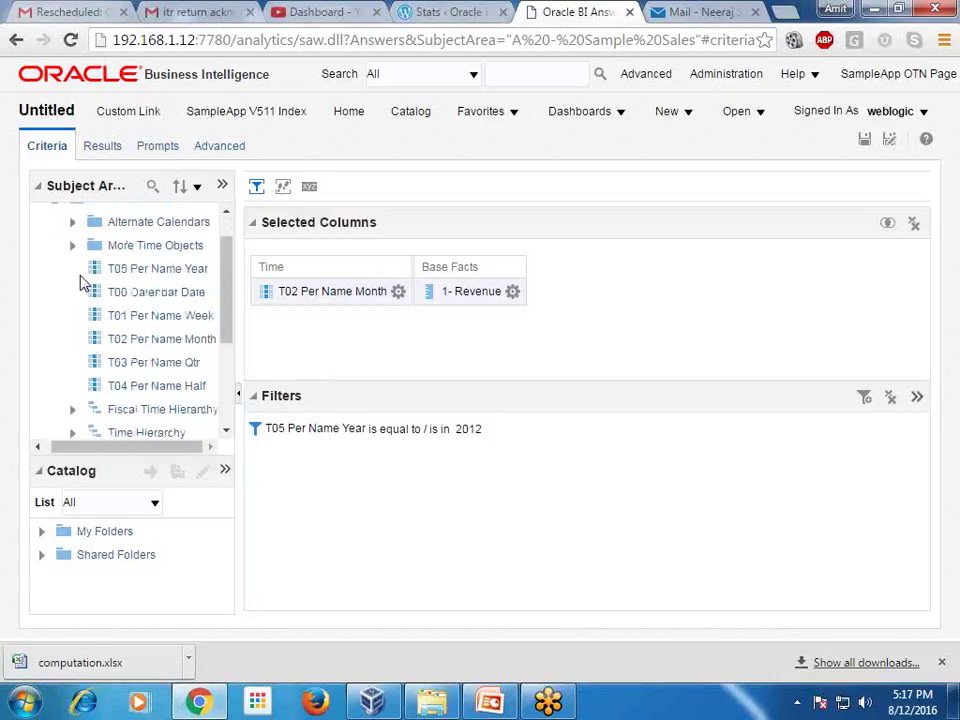
pyautogui.scroll(3, 80, 282)
pyautogui.click(61, 240)
pyautogui.click(62, 403)
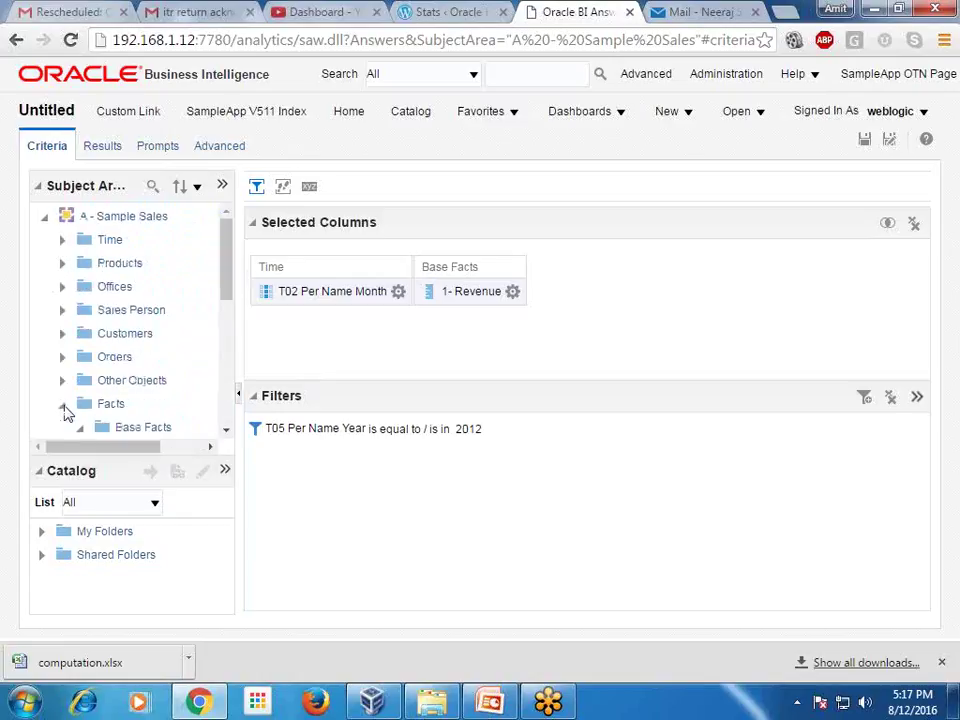
pyautogui.click(80, 426)
pyautogui.scroll(-3, 103, 326)
pyautogui.scroll(1, 168, 316)
pyautogui.doubleClick(163, 287)
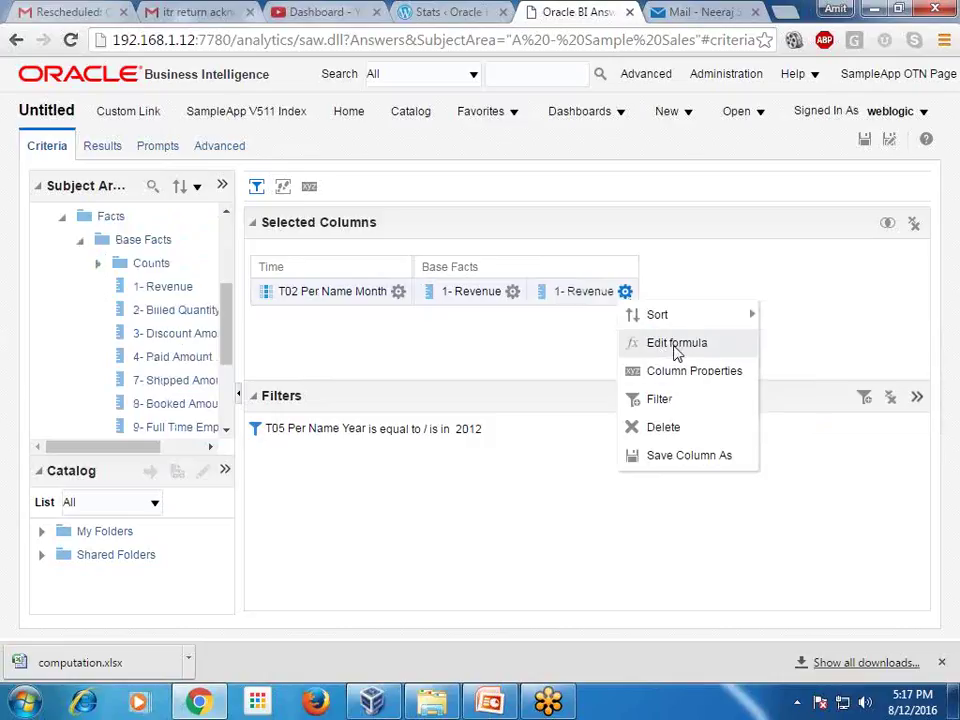
# - Wrap the second revenue formula in Avg(), headed Statistical FE / Avg Revenue, copying the formula
pyautogui.click(675, 344)
pyautogui.press('Left')
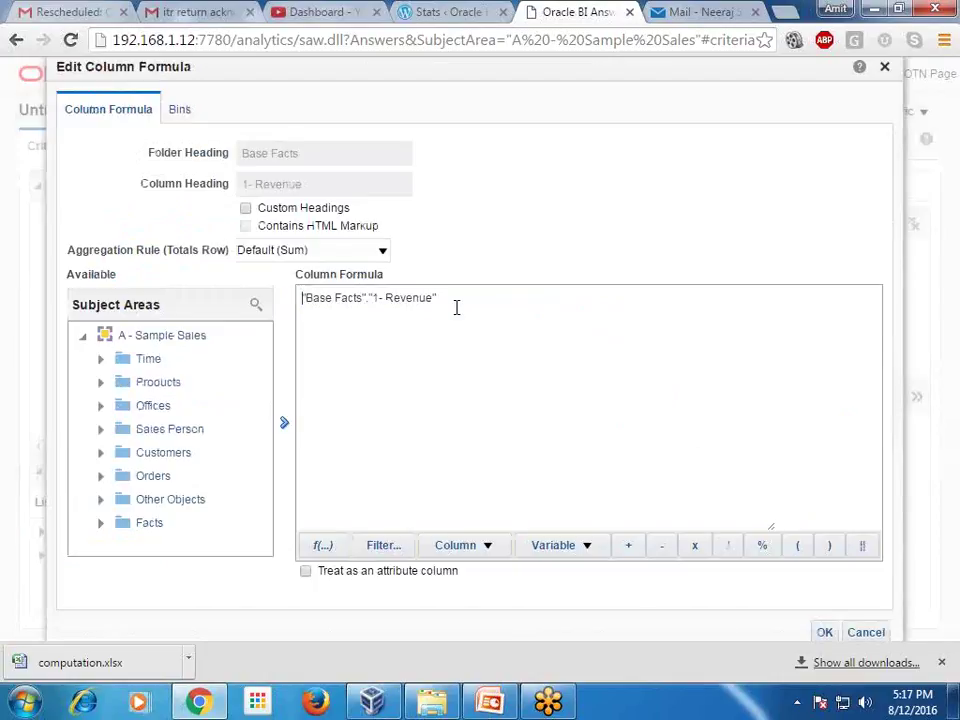
pyautogui.write('Avg(')
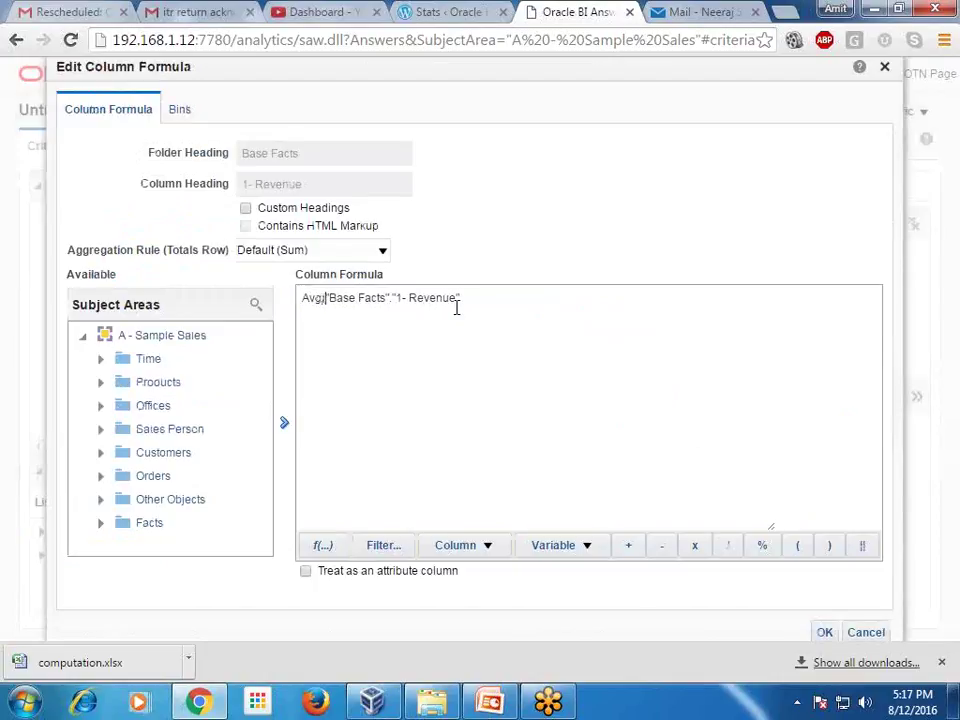
pyautogui.write(')')
pyautogui.click(246, 208)
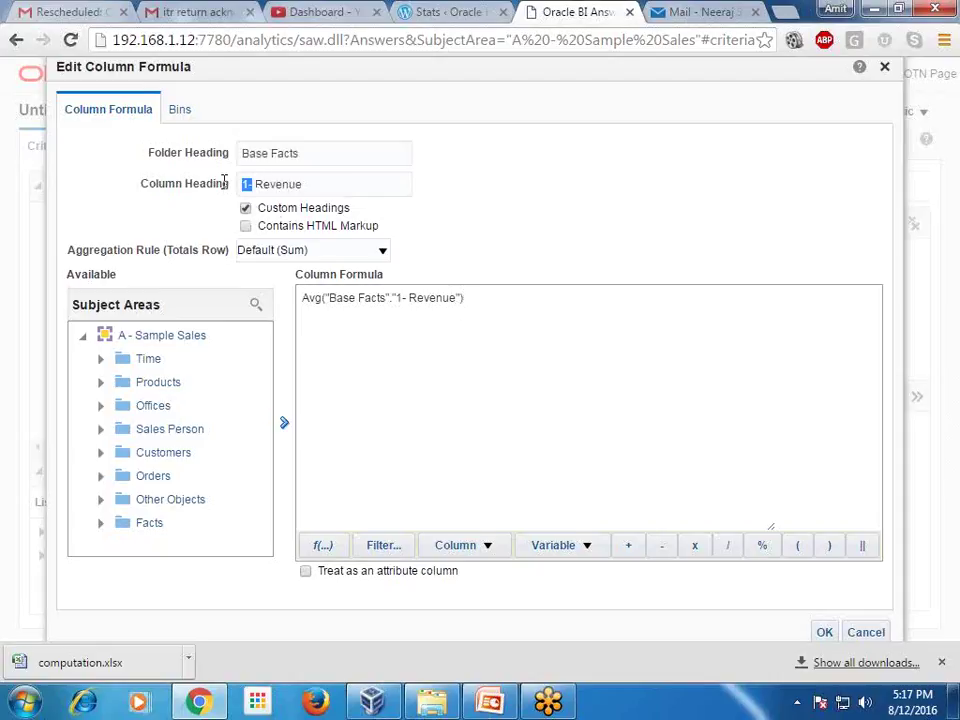
pyautogui.write('Avg')
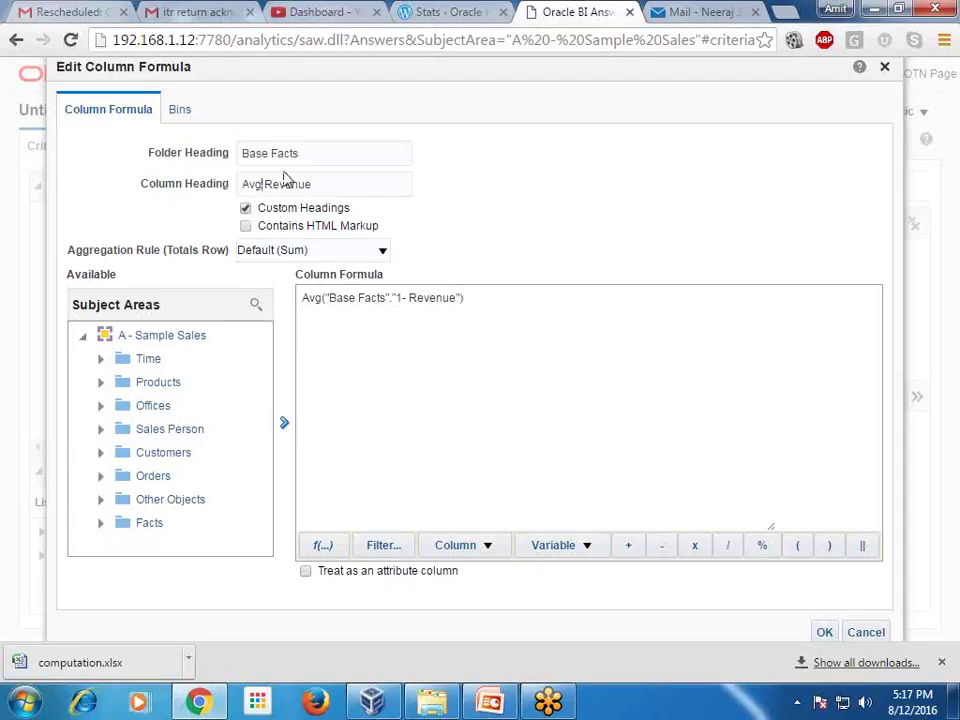
pyautogui.hotkey('shift', 'Tab')
pyautogui.write('A')
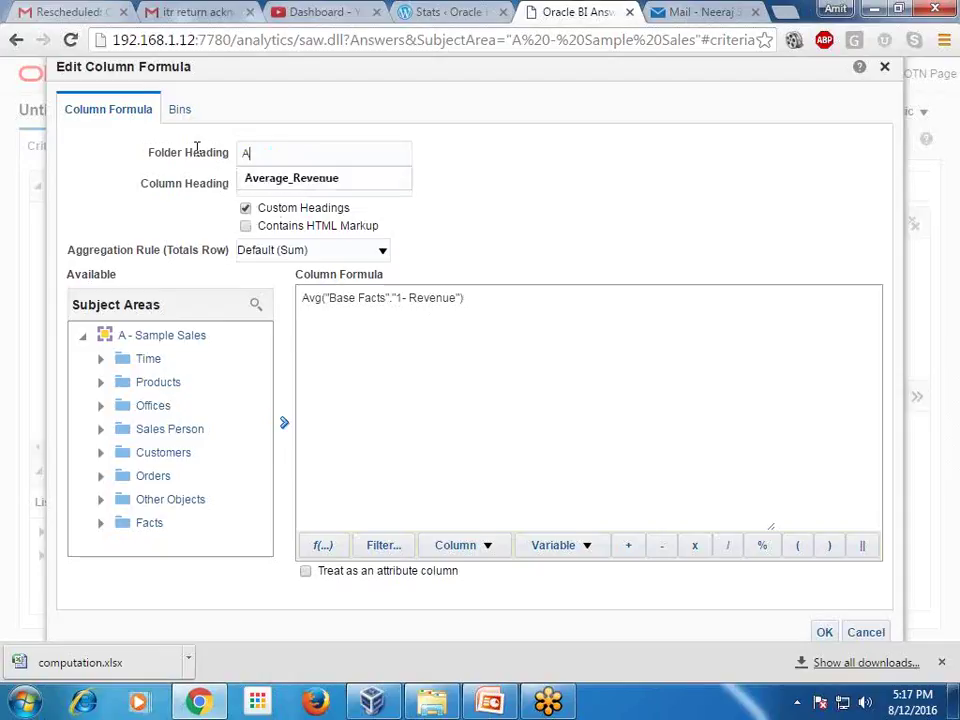
pyautogui.press('BackSpace')
pyautogui.write('Statistical')
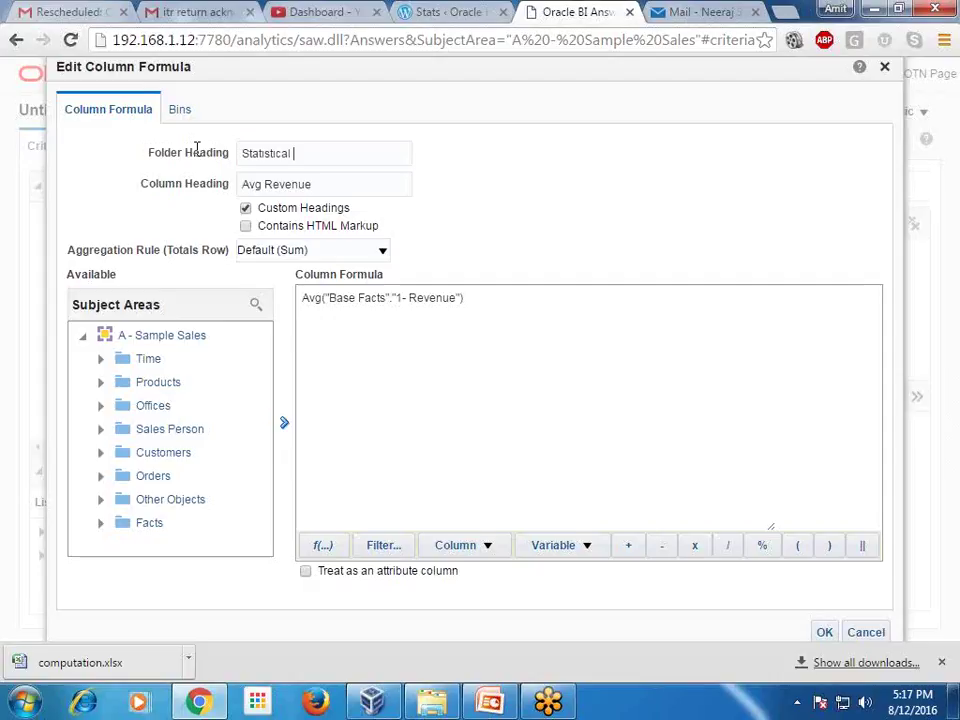
pyautogui.write('FE')
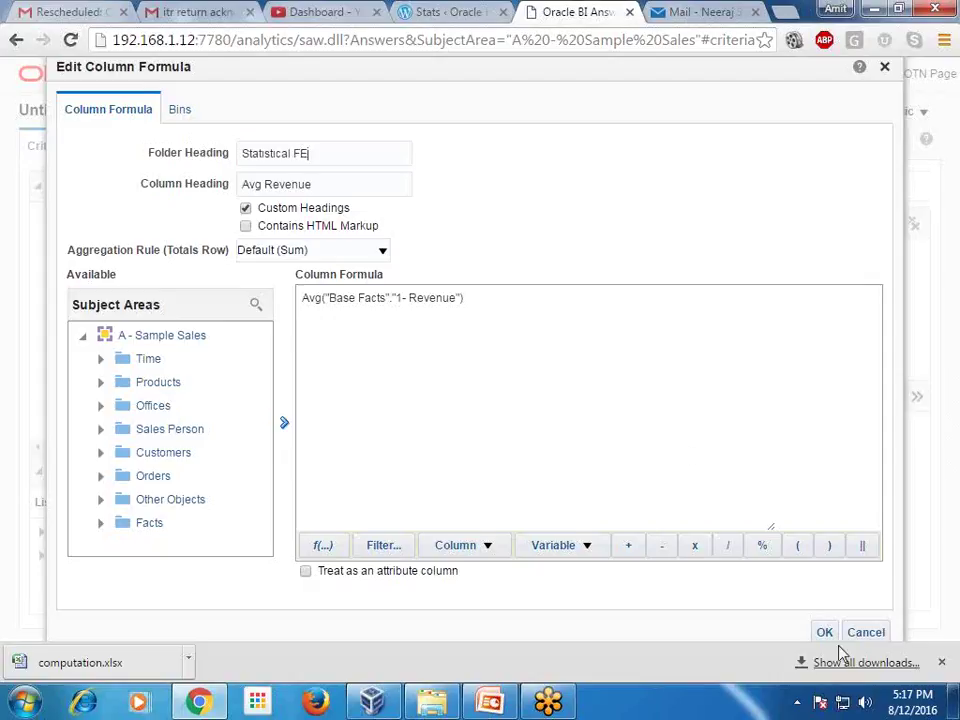
pyautogui.tripleClick(434, 301)
pyautogui.hotkey('ctrl', 'c')
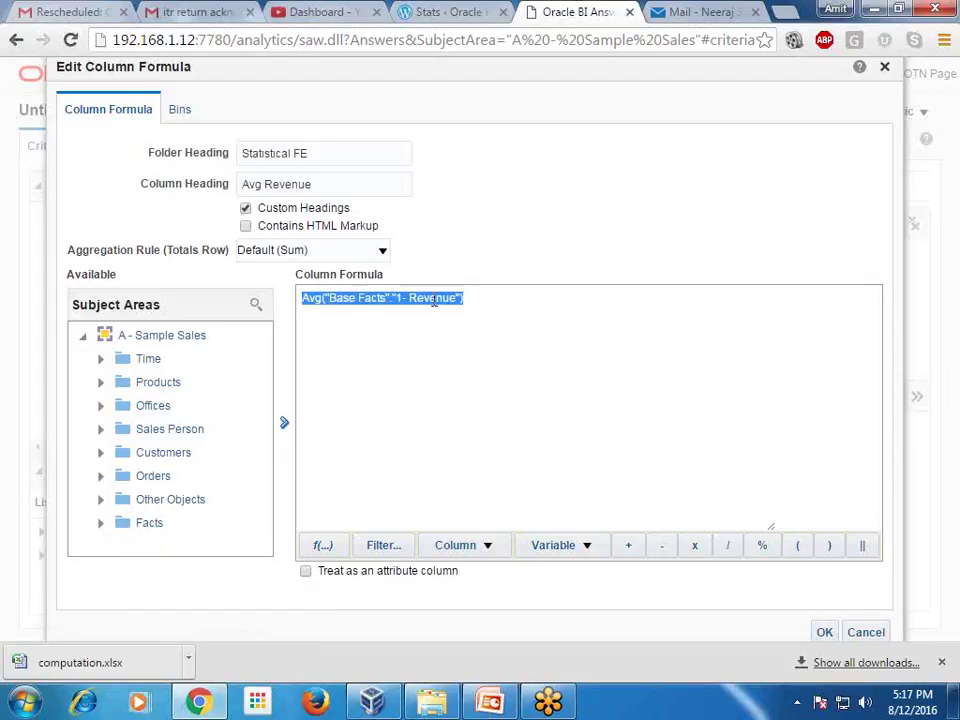
pyautogui.click(824, 632)
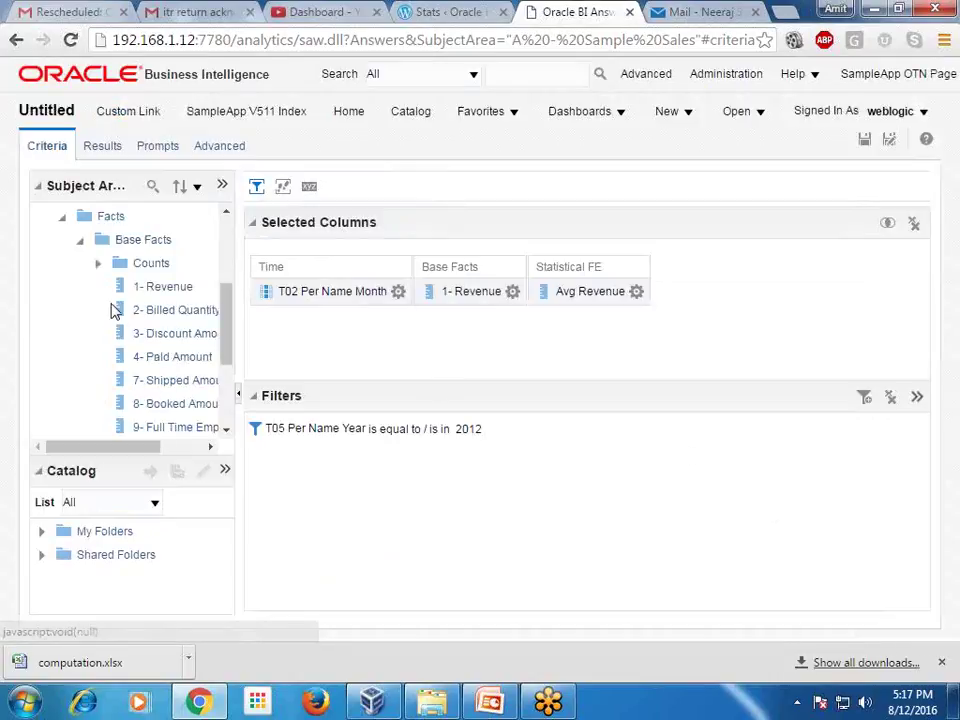
# - Add another 1- Revenue column and paste the copied average formula into it
pyautogui.moveTo(157, 290); pyautogui.dragTo(705, 292)
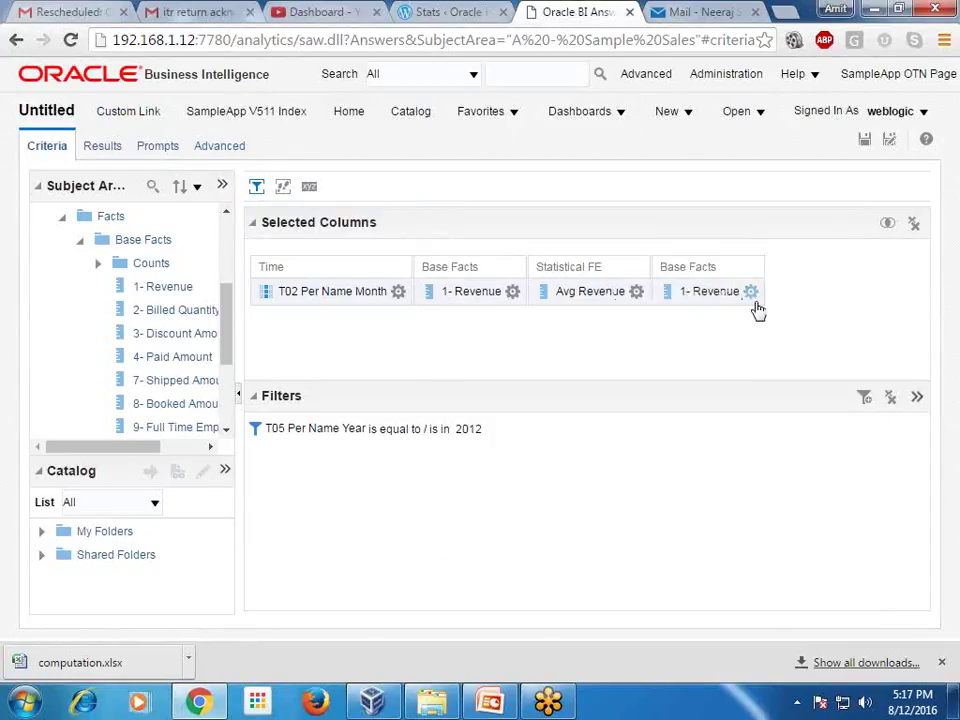
pyautogui.click(751, 292)
pyautogui.click(786, 344)
pyautogui.hotkey('ctrl', 'v')
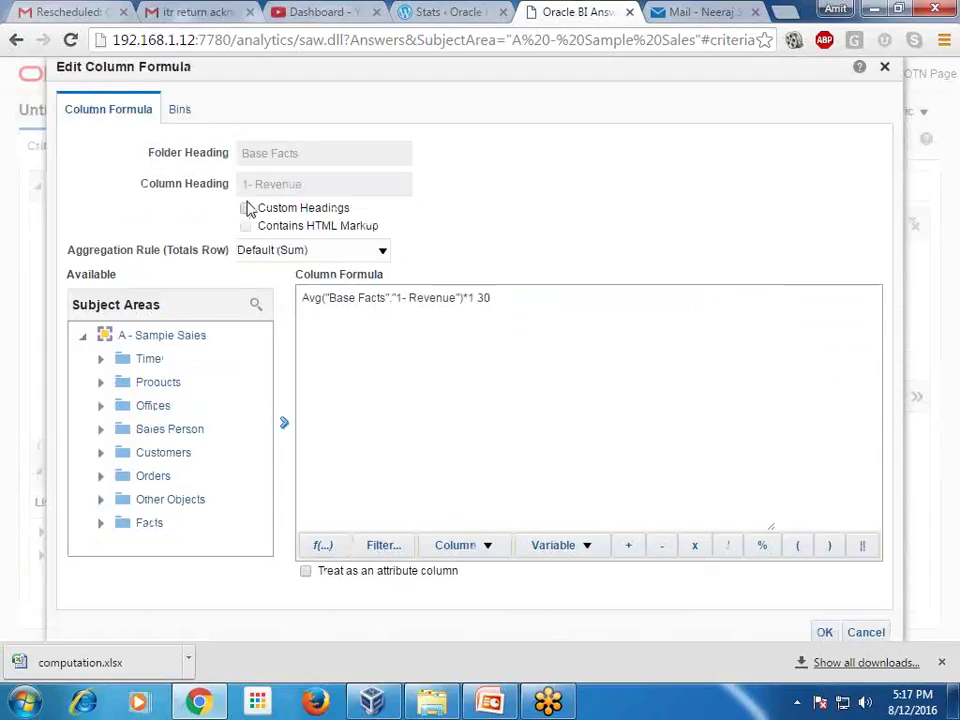
# - Give it custom headings Statistical FE / Avg Revenue +30 and confirm
pyautogui.click(306, 205)
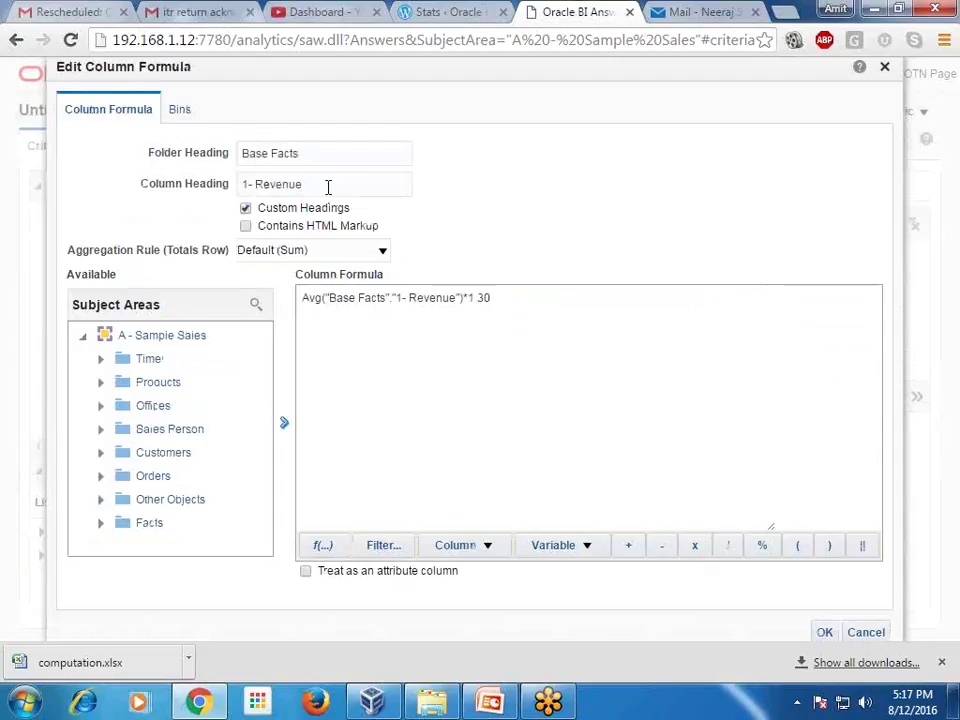
pyautogui.tripleClick(263, 147)
pyautogui.write('Statistical')
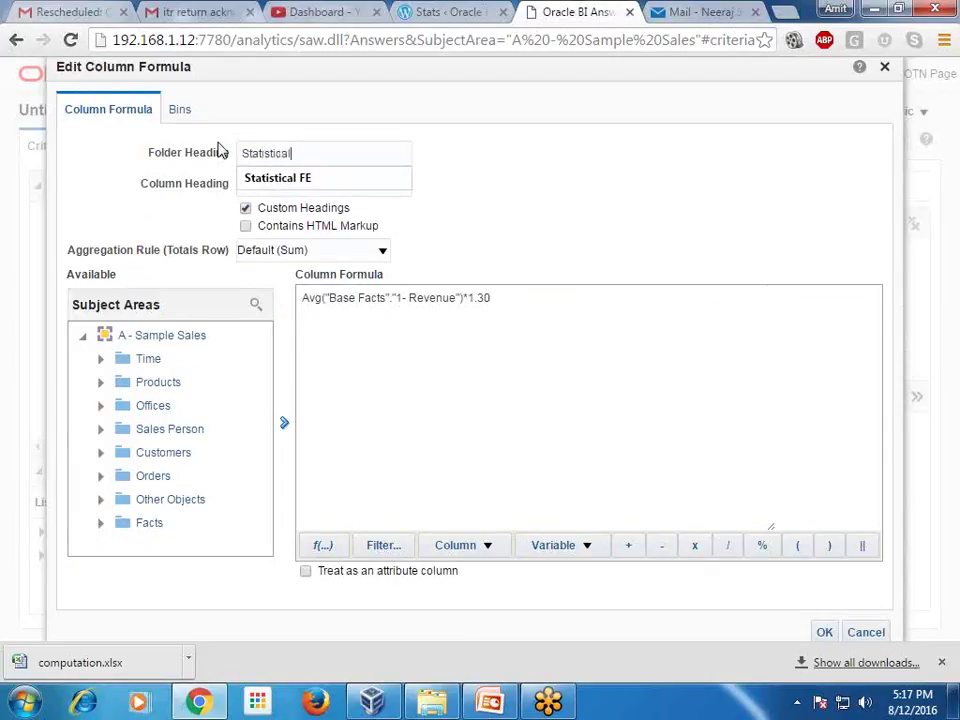
pyautogui.write(' FE')
pyautogui.press('Down')
pyautogui.press('Return')
pyautogui.press('Tab')
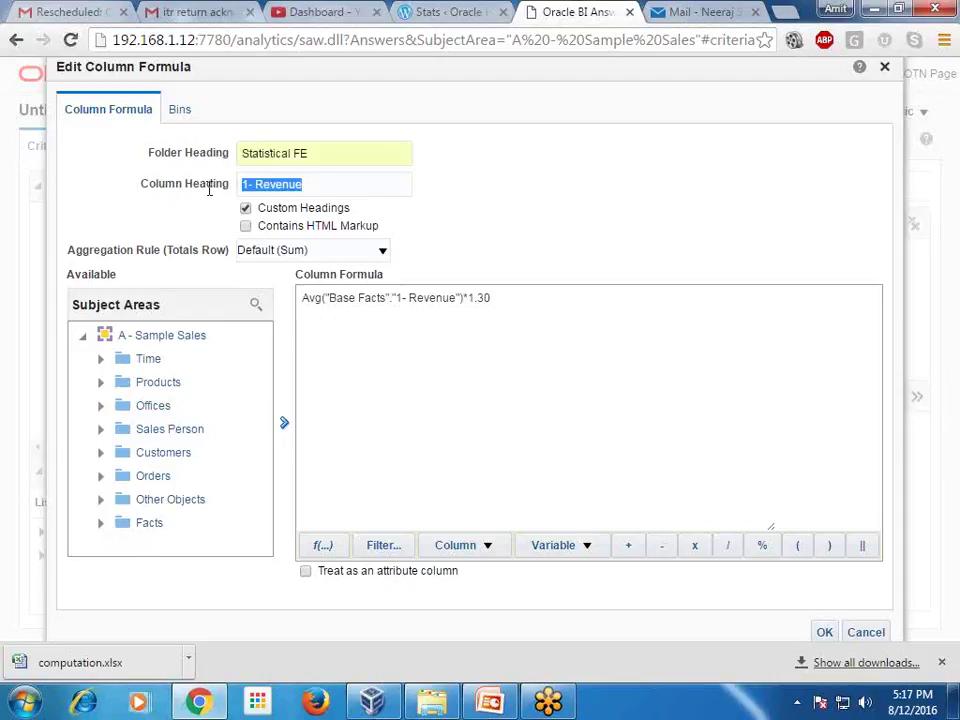
pyautogui.write('Avr R')
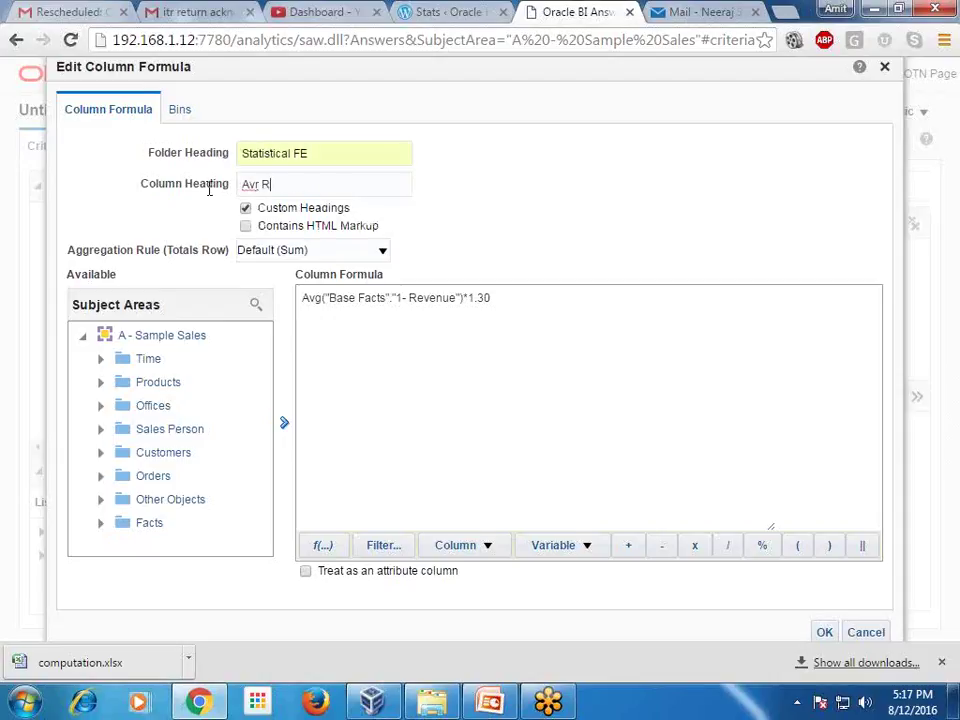
pyautogui.write(' +')
pyautogui.write('30')
pyautogui.press('BackSpace')
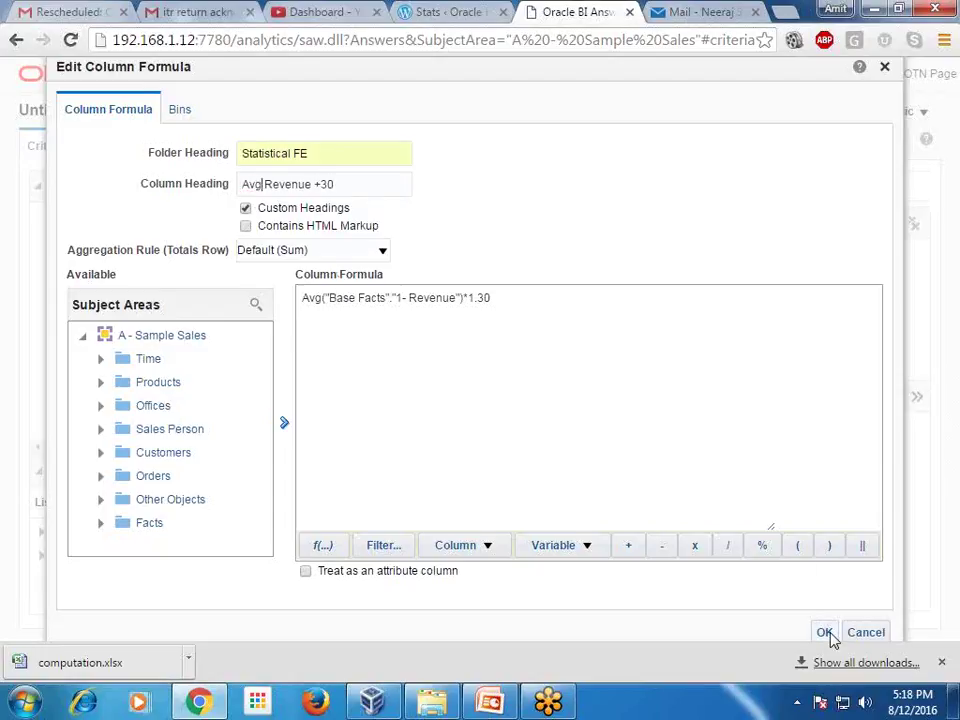
pyautogui.click(825, 632)
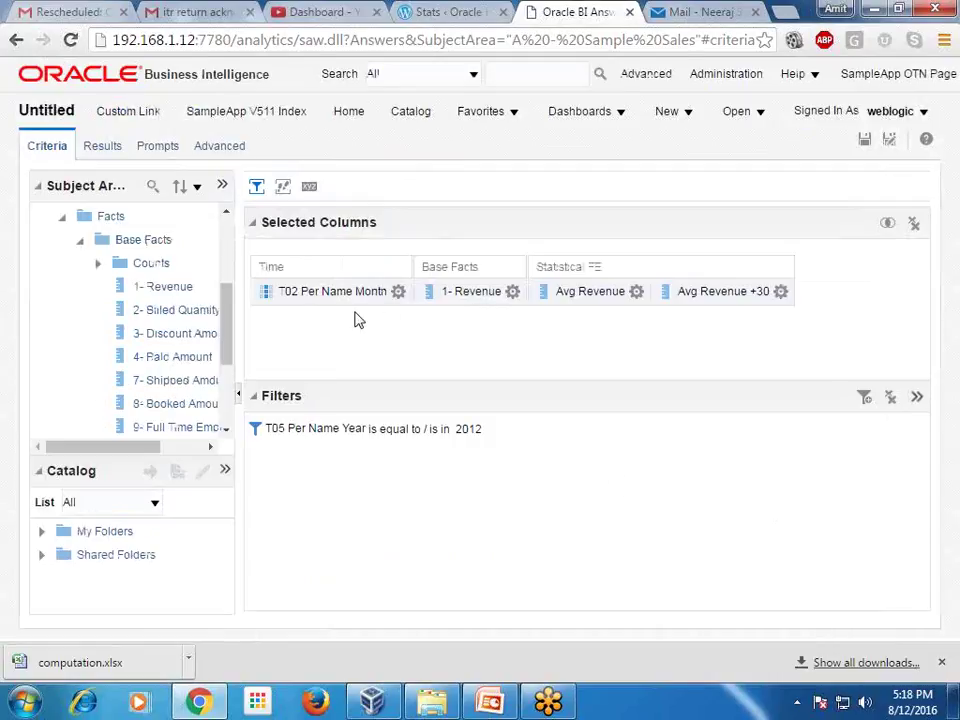
# - Preview monthly revenue beside Avg Revenue (1,958,333) and Avg Revenue +30 (2,545,833)
pyautogui.click(99, 146)
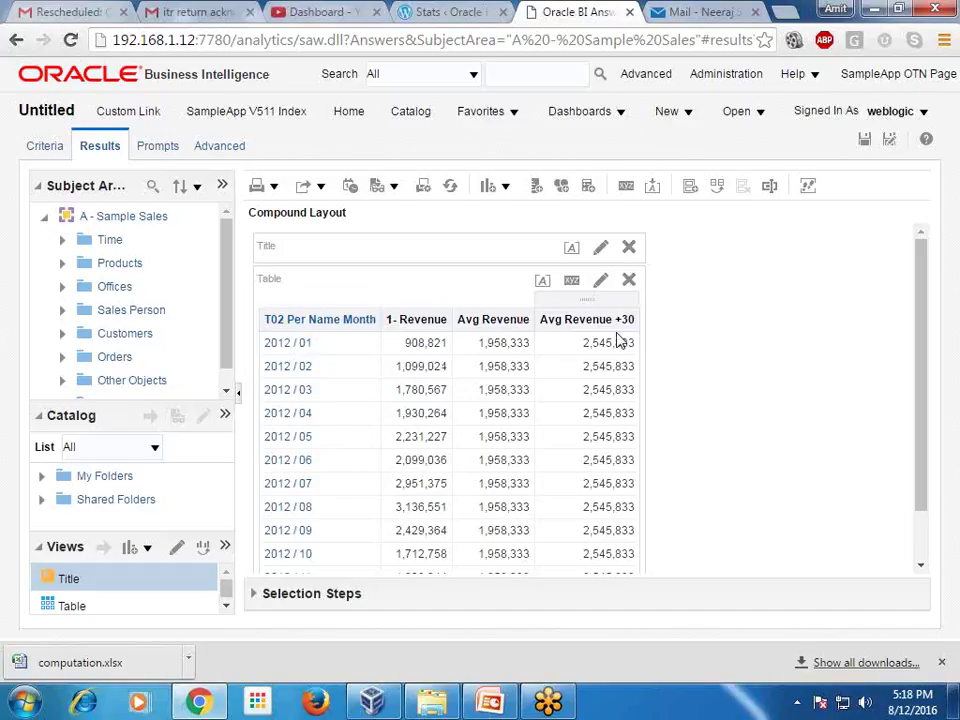
# - Swap the table view for a line graph of the three revenue columns and edit it
pyautogui.click(630, 283)
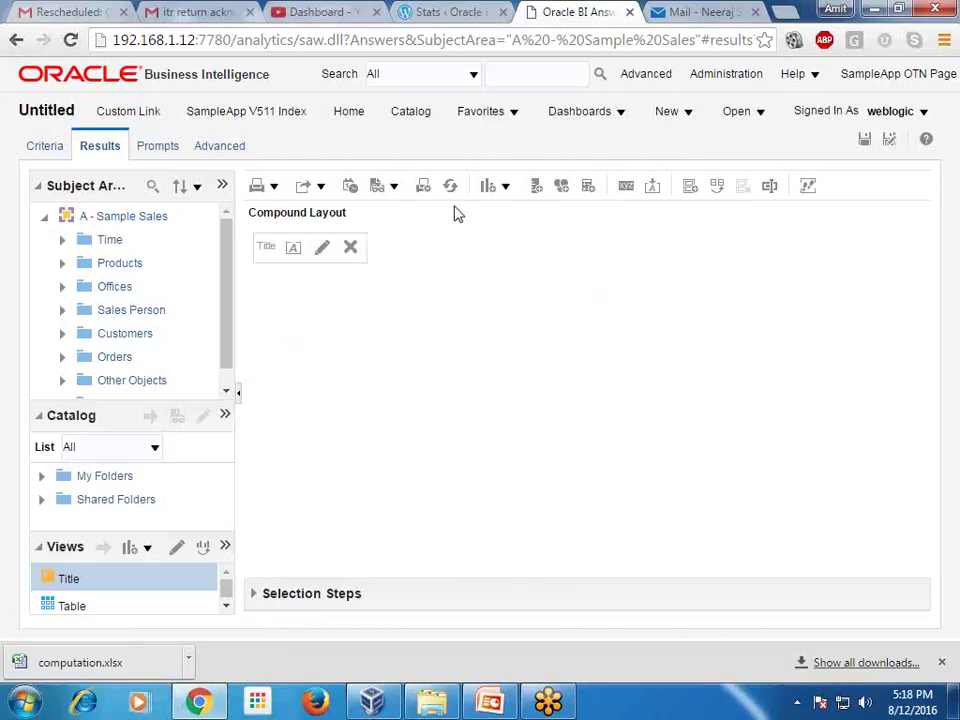
pyautogui.click(507, 188)
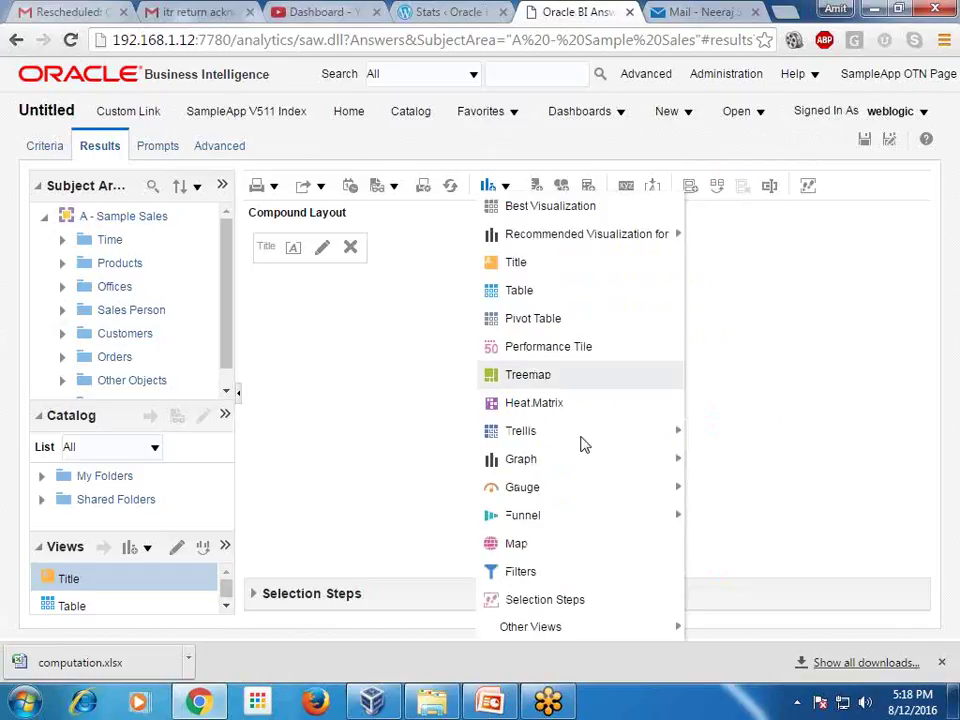
pyautogui.moveTo(520, 458)
pyautogui.click(751, 208)
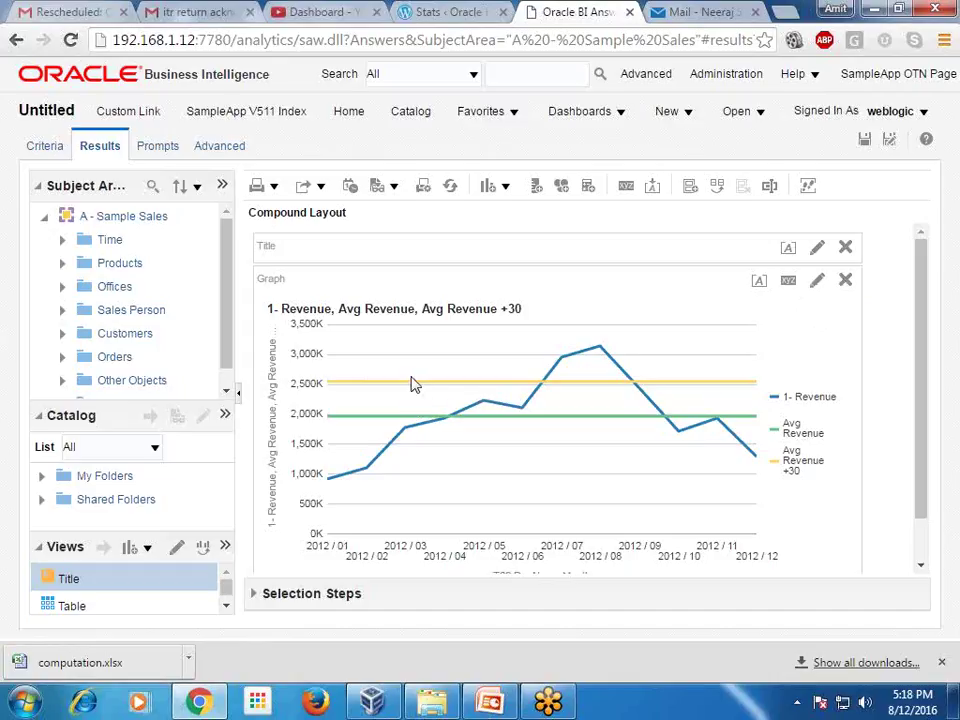
pyautogui.click(820, 282)
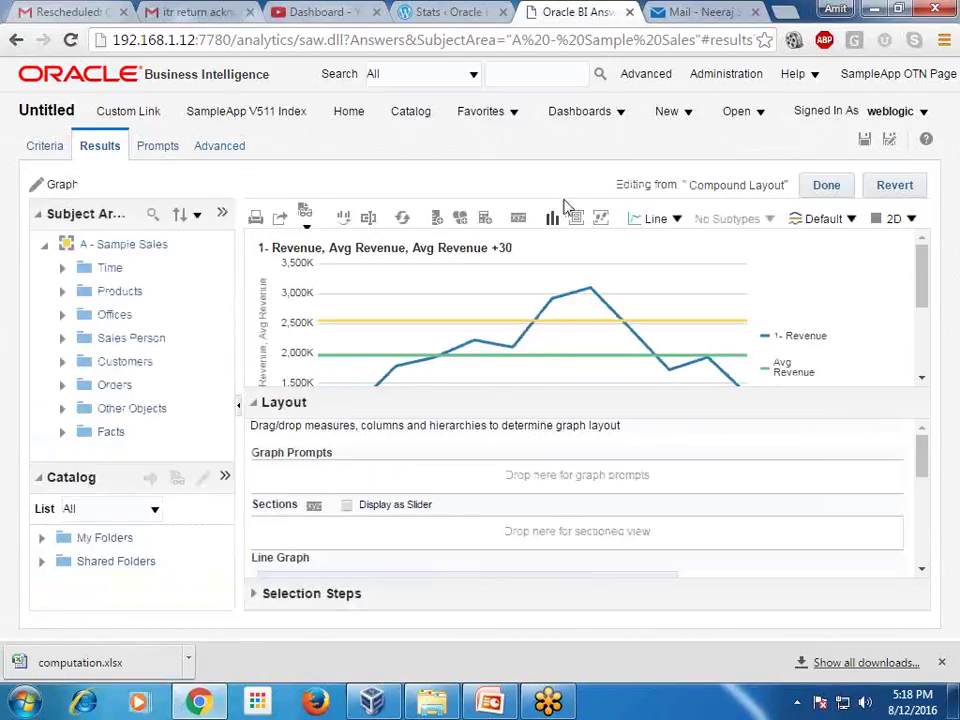
# - In the graph's Scale properties, add a new scale marker of type Range
pyautogui.click(518, 220)
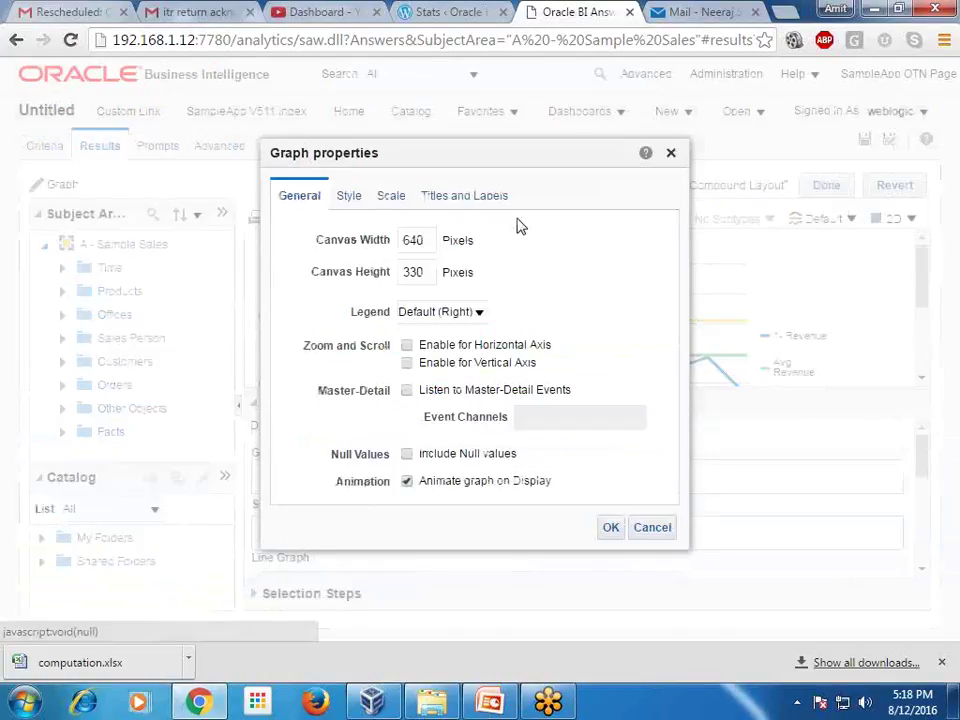
pyautogui.click(390, 195)
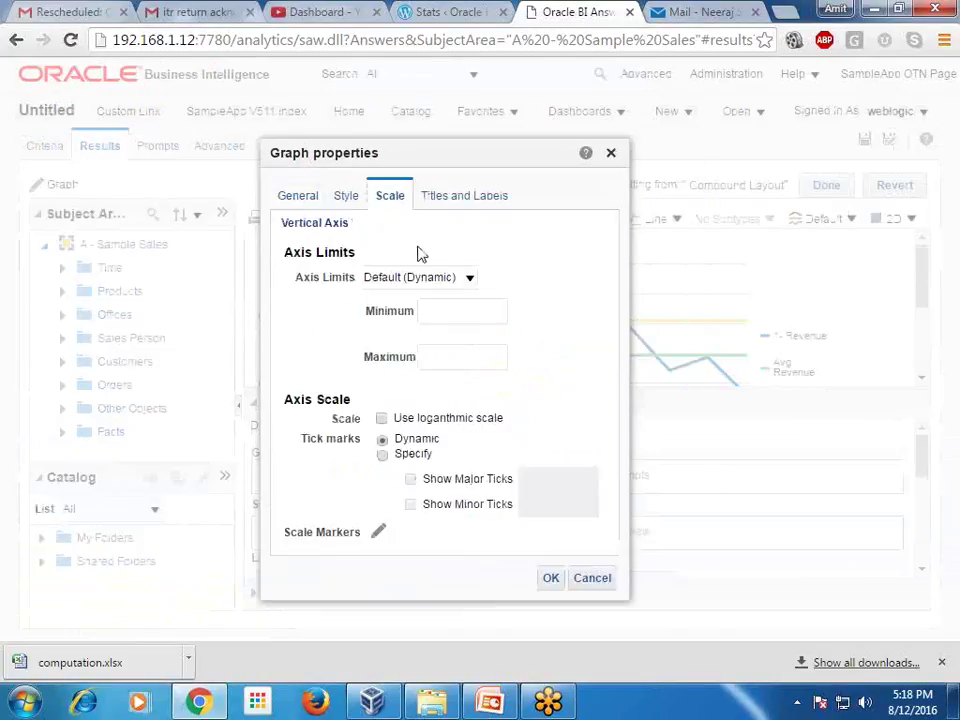
pyautogui.click(378, 532)
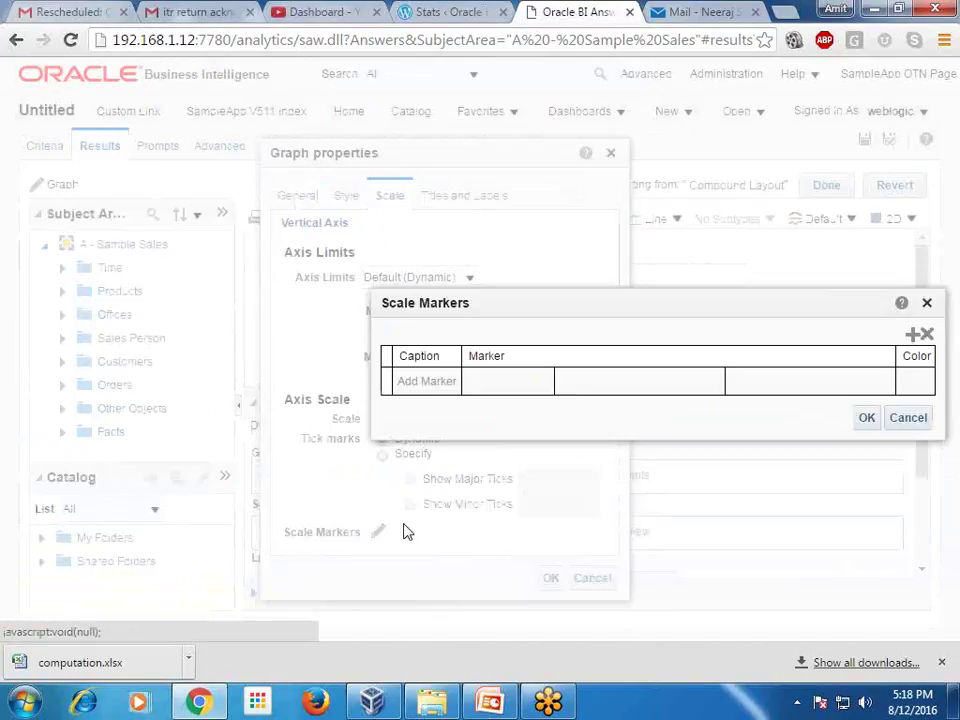
pyautogui.click(911, 335)
pyautogui.click(545, 382)
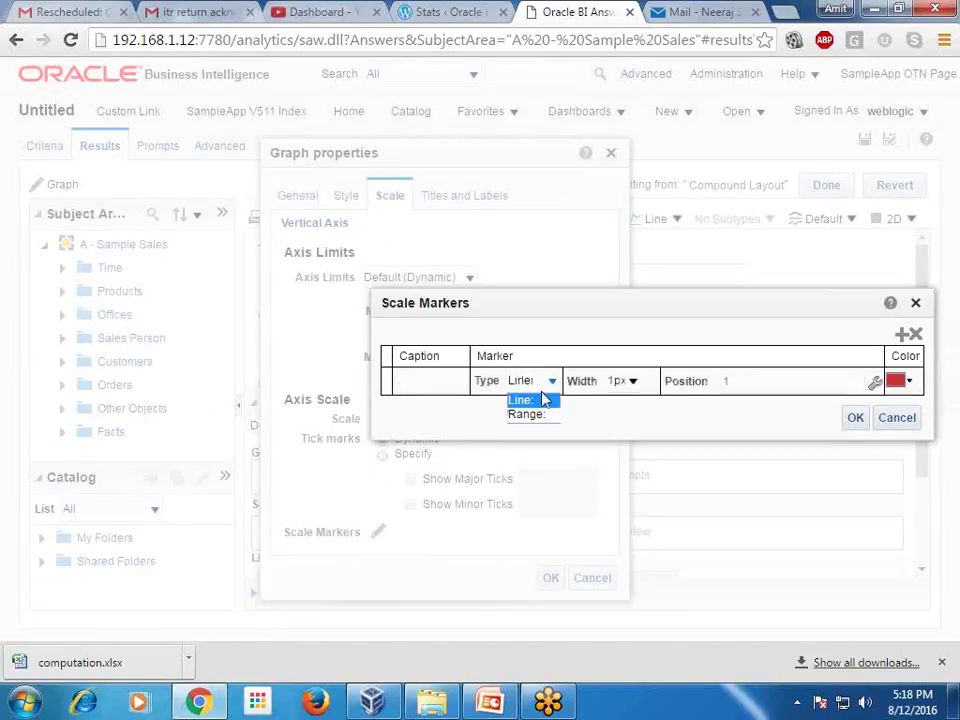
pyautogui.click(538, 414)
pyautogui.click(446, 388)
pyautogui.write('Avg Reven')
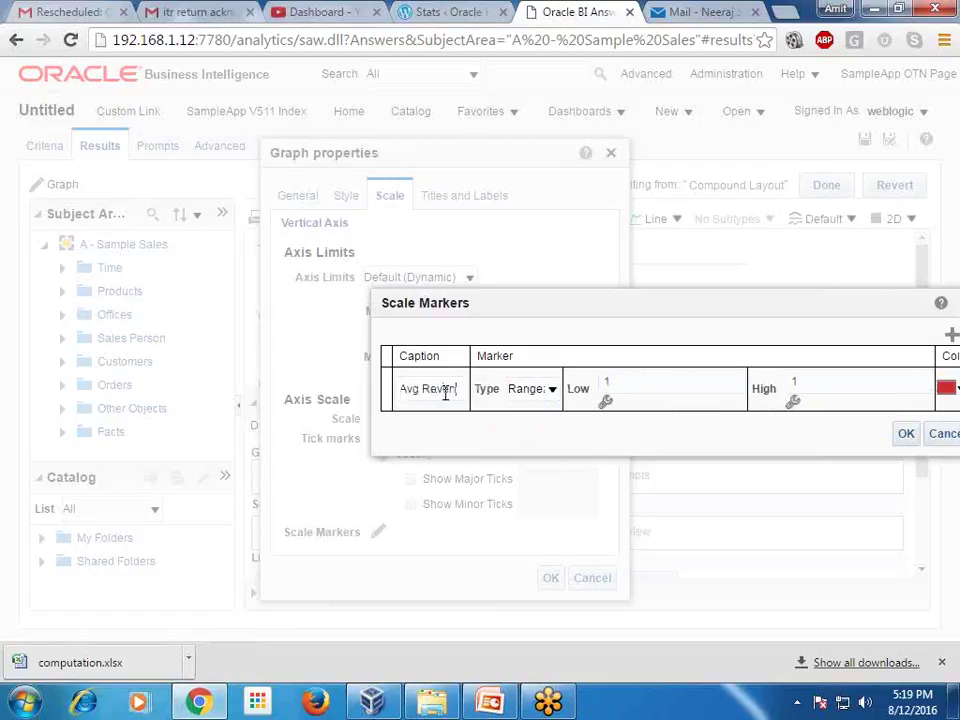
pyautogui.write('ue')
pyautogui.click(656, 393)
# - Set the range marker's low end to the Avg Revenue column
pyautogui.click(607, 401)
pyautogui.click(762, 456)
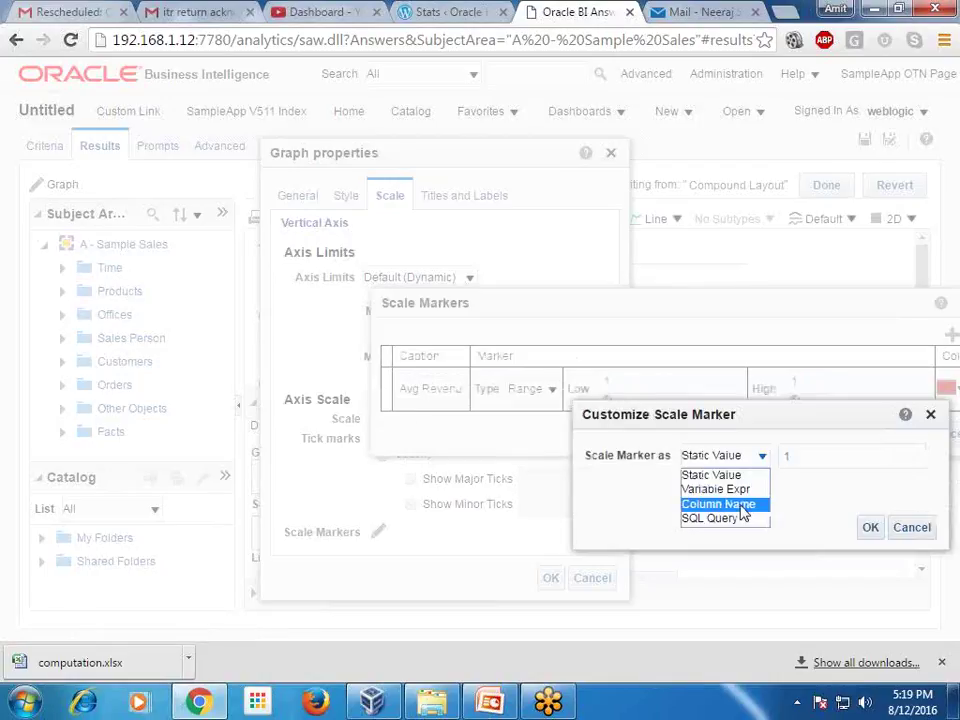
pyautogui.click(742, 512)
pyautogui.click(861, 463)
pyautogui.click(850, 489)
pyautogui.click(838, 524)
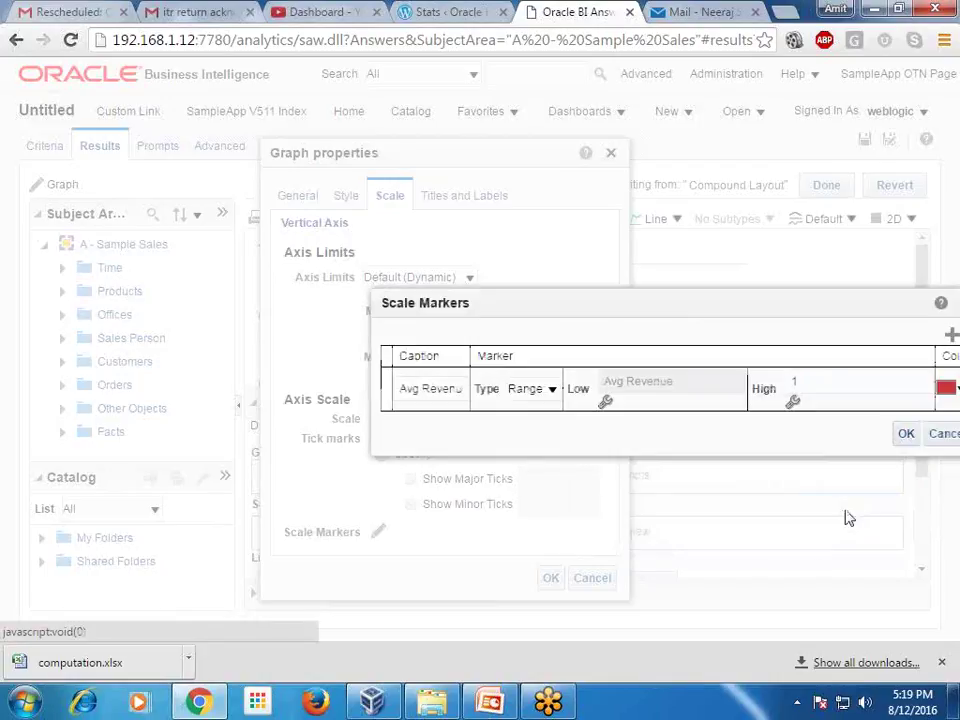
# - Set the range marker's high end to the Avg Revenue +30 column
pyautogui.click(793, 402)
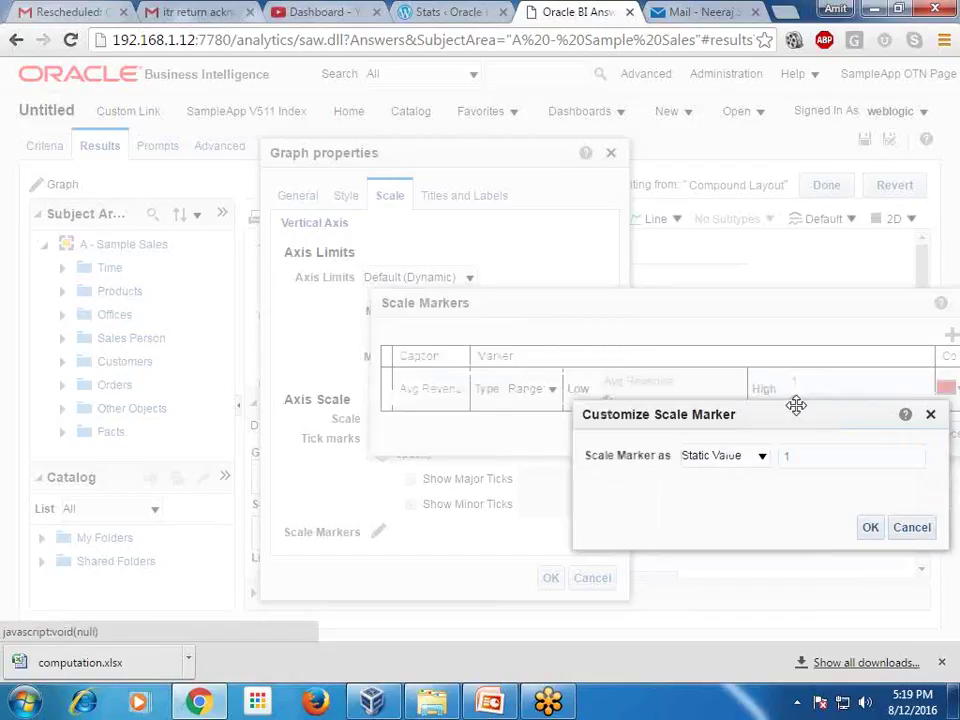
pyautogui.click(745, 458)
pyautogui.click(738, 505)
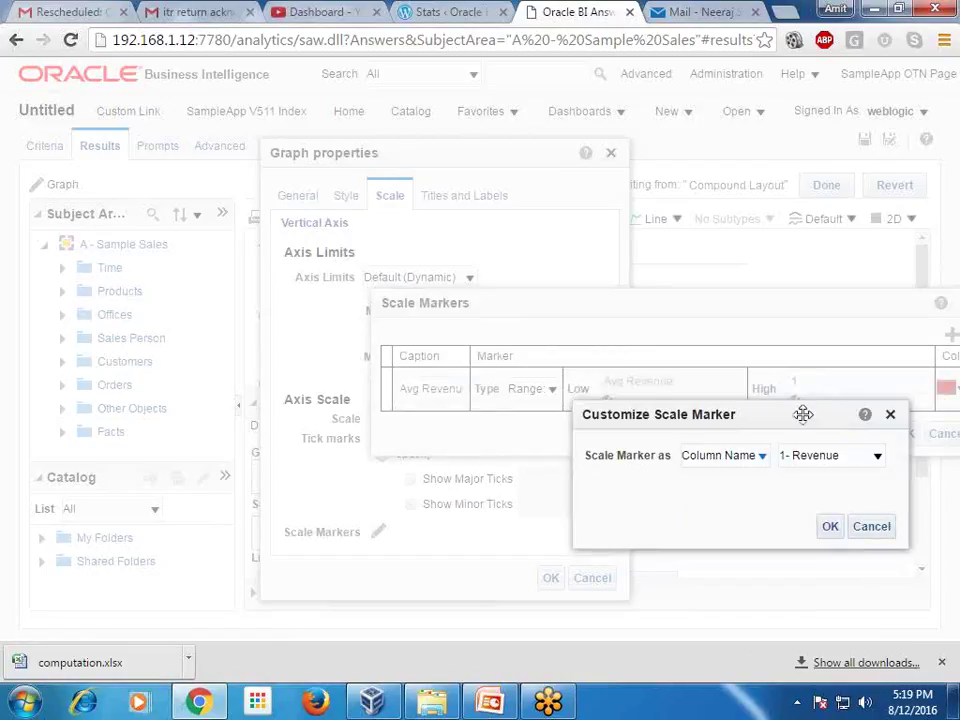
pyautogui.click(840, 458)
pyautogui.click(828, 504)
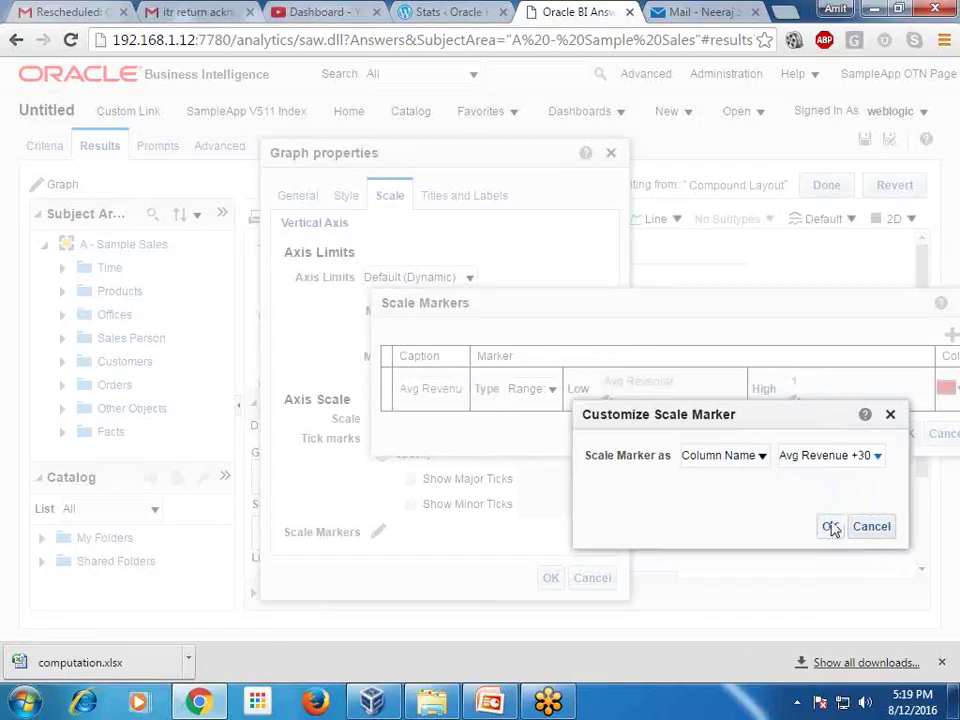
pyautogui.click(830, 528)
# - Colour the range marker pale yellow (#FFFF99) and confirm the scale marker settings
pyautogui.moveTo(799, 311); pyautogui.dragTo(627, 317)
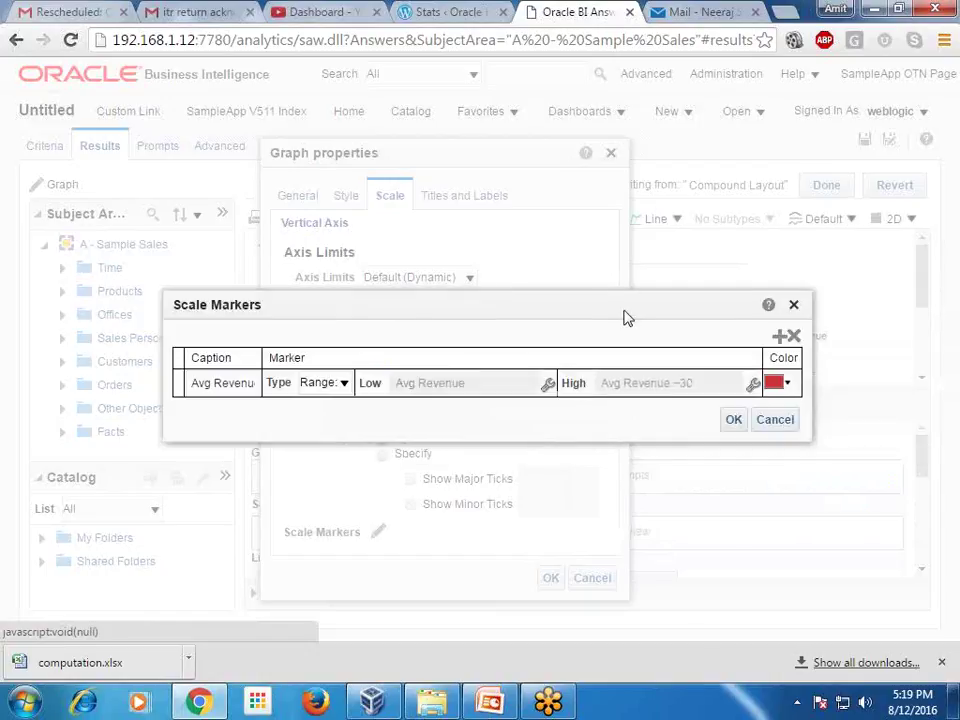
pyautogui.click(787, 382)
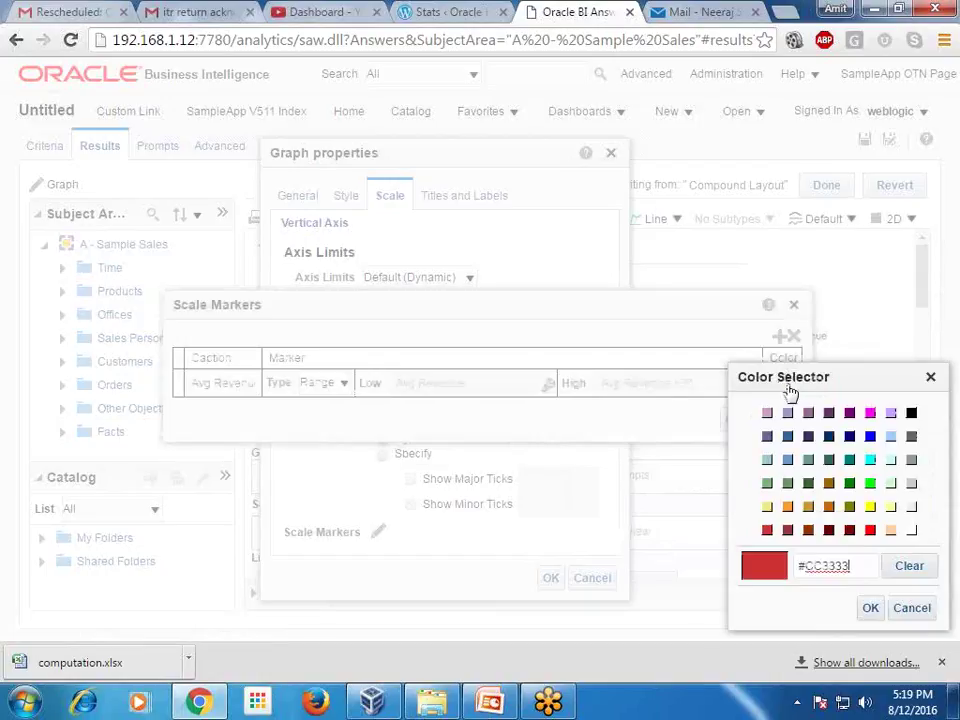
pyautogui.click(891, 507)
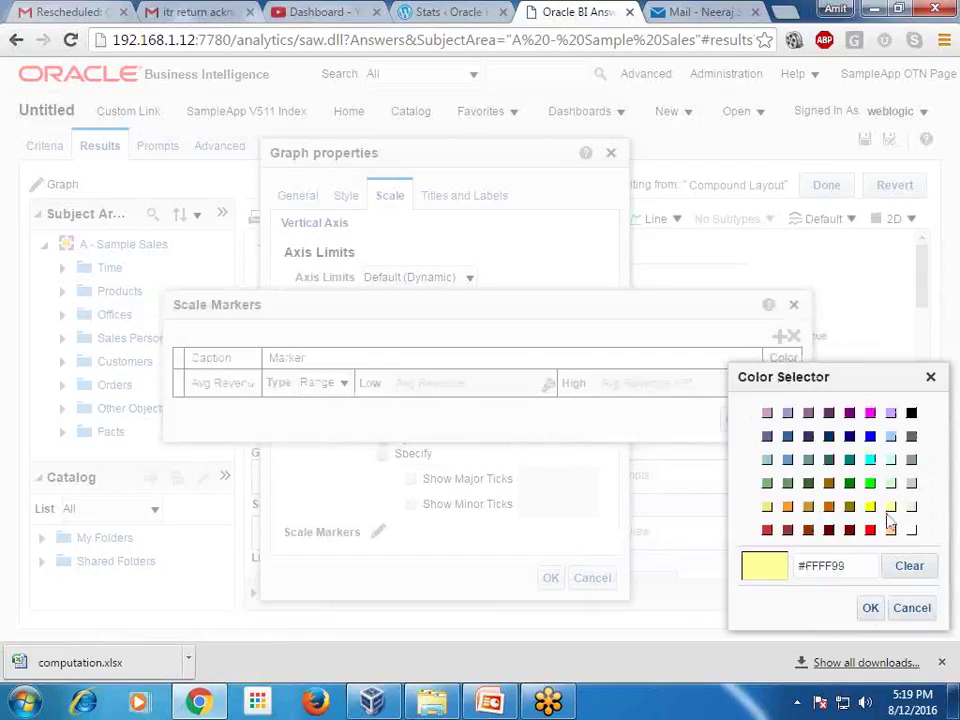
pyautogui.click(870, 608)
pyautogui.click(734, 422)
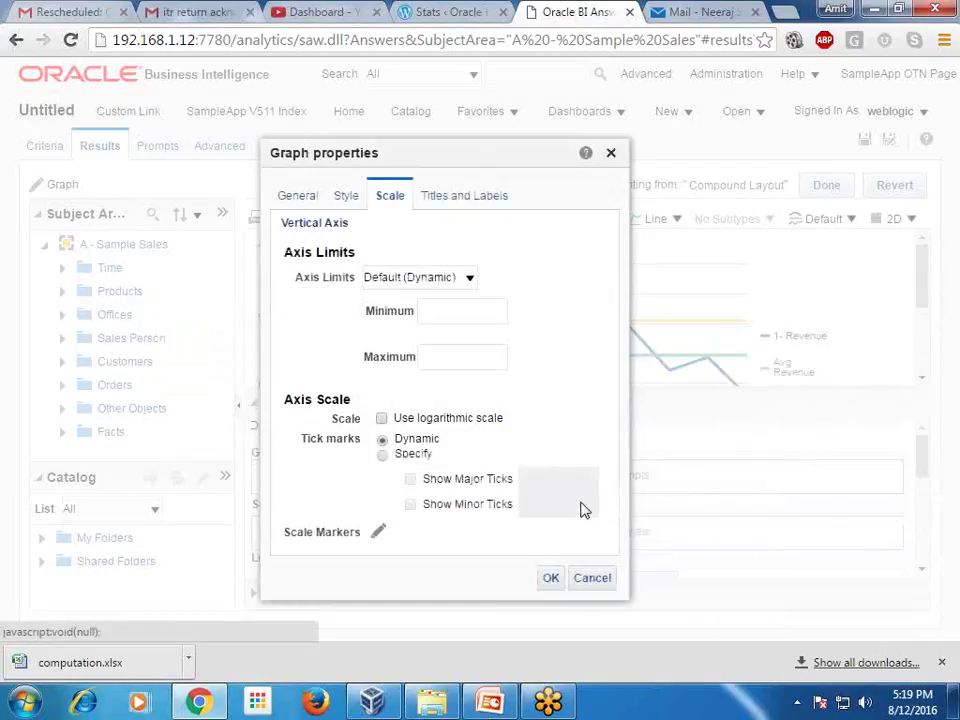
# - Apply the graph properties, then move Avg Revenue and Avg Revenue +30 from Lines to Excluded
pyautogui.click(551, 577)
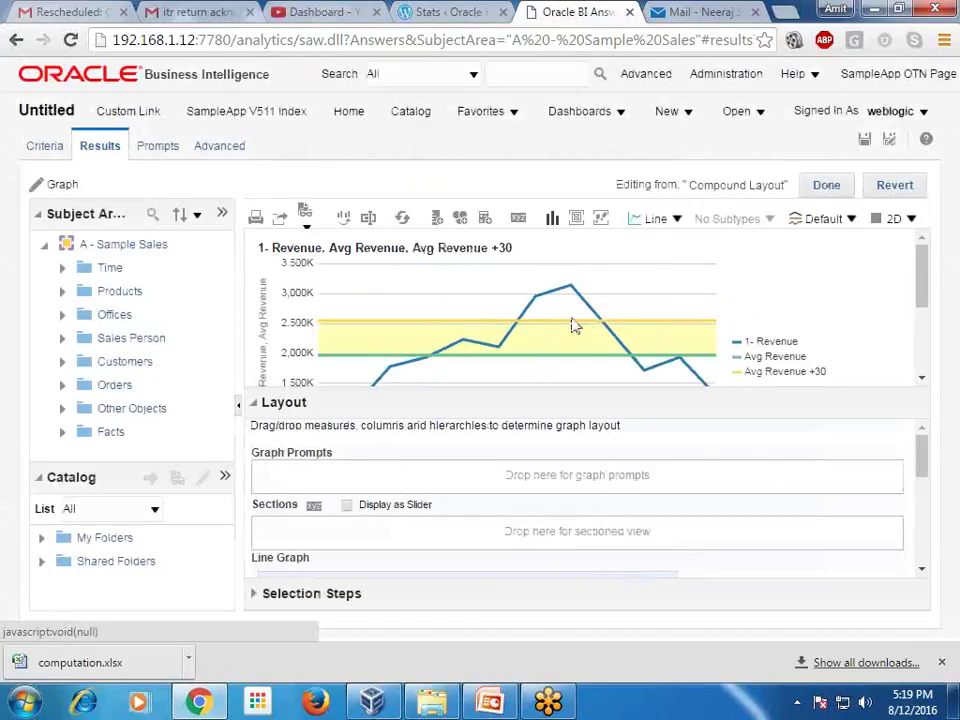
pyautogui.scroll(-3, 662, 437)
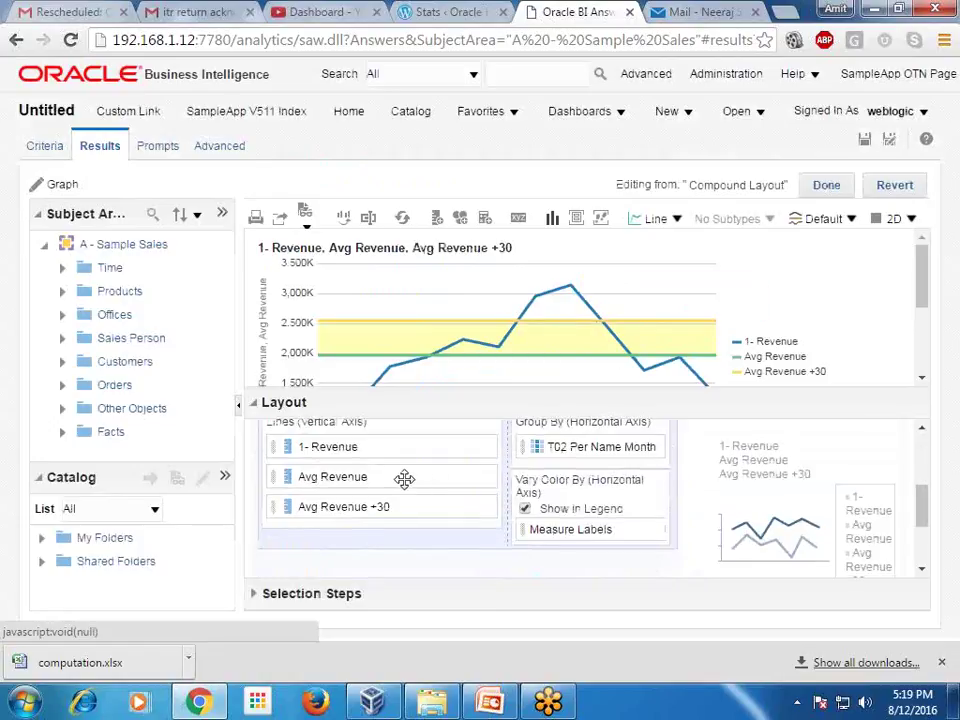
pyautogui.moveTo(404, 479); pyautogui.dragTo(409, 556)
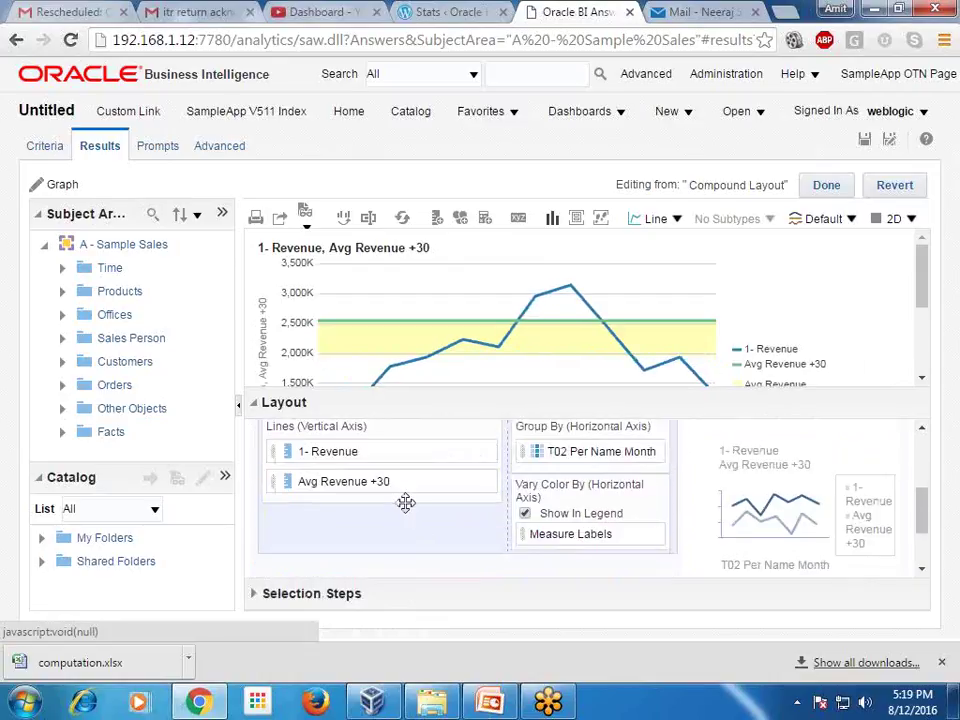
pyautogui.moveTo(405, 502); pyautogui.dragTo(441, 559)
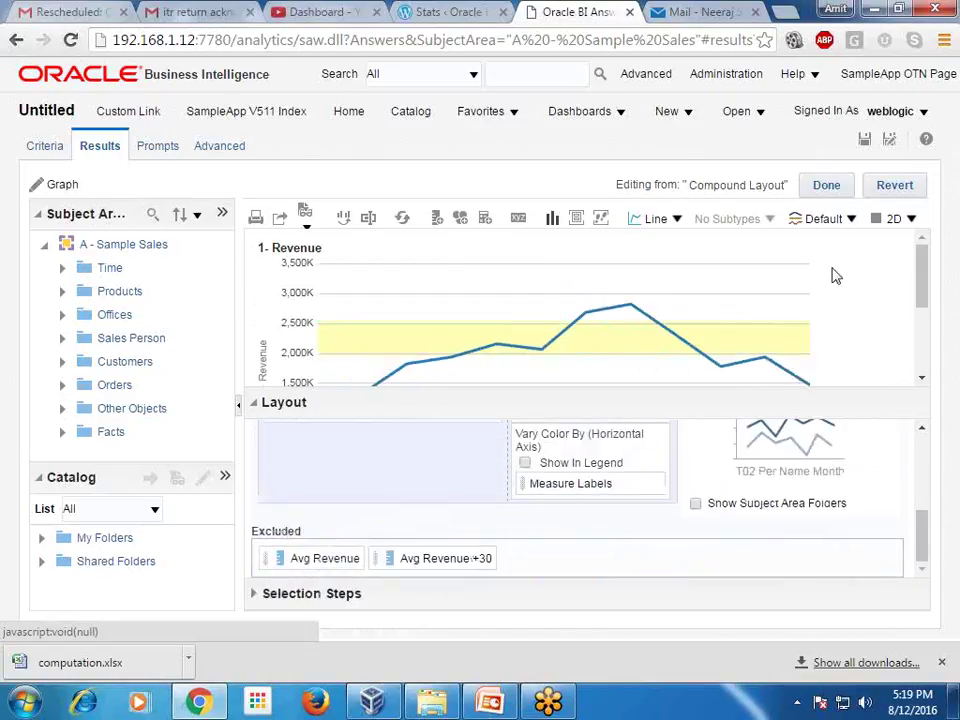
pyautogui.click(826, 186)
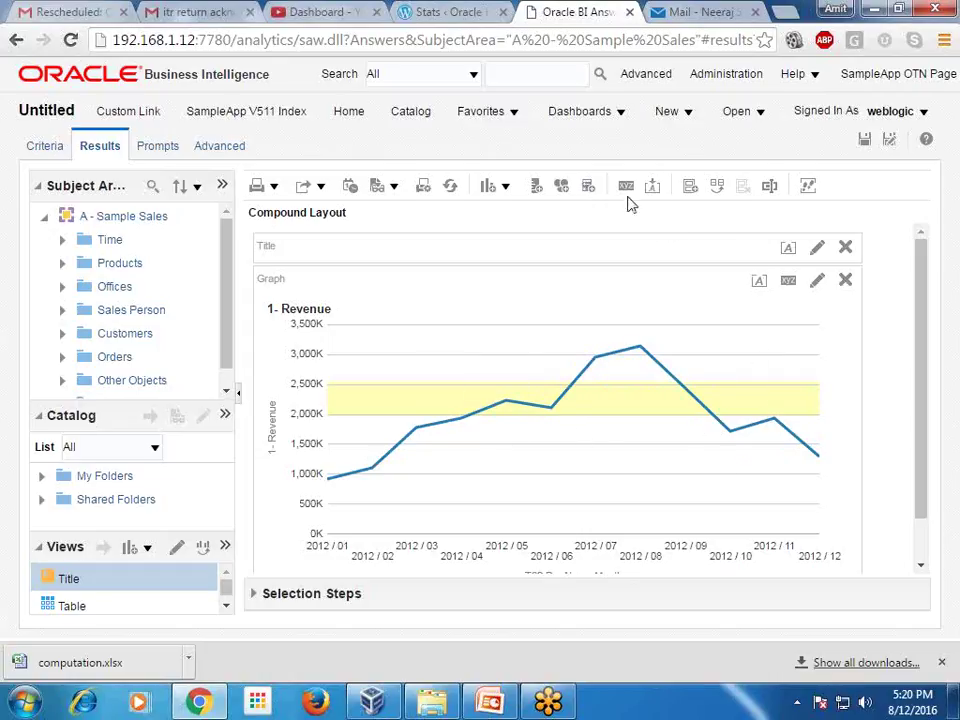
pyautogui.click(626, 188)
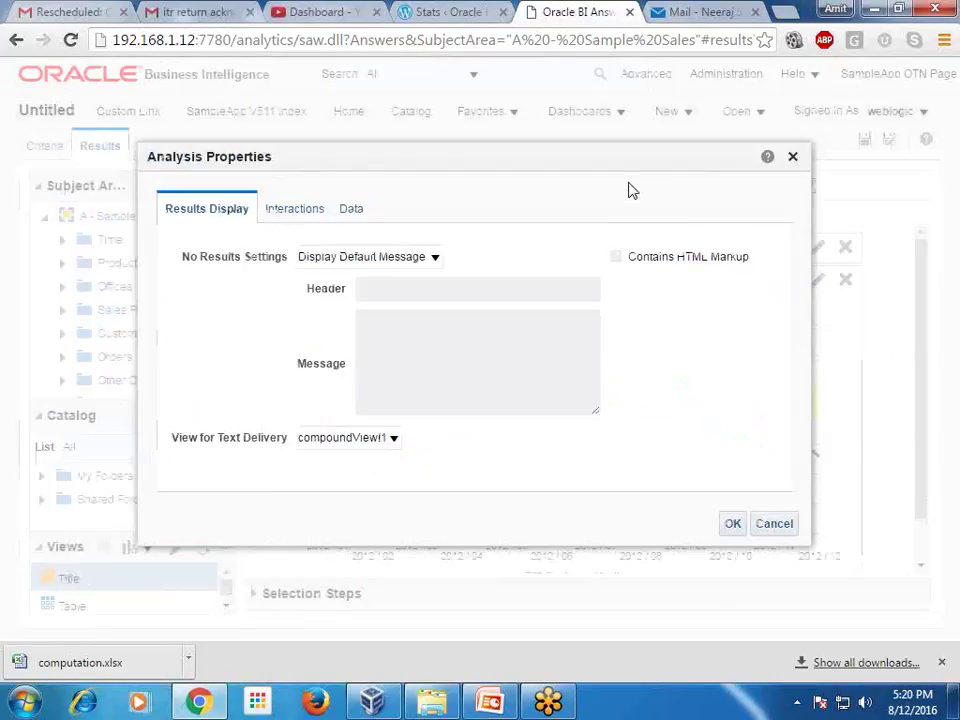
pyautogui.click(773, 518)
pyautogui.click(817, 283)
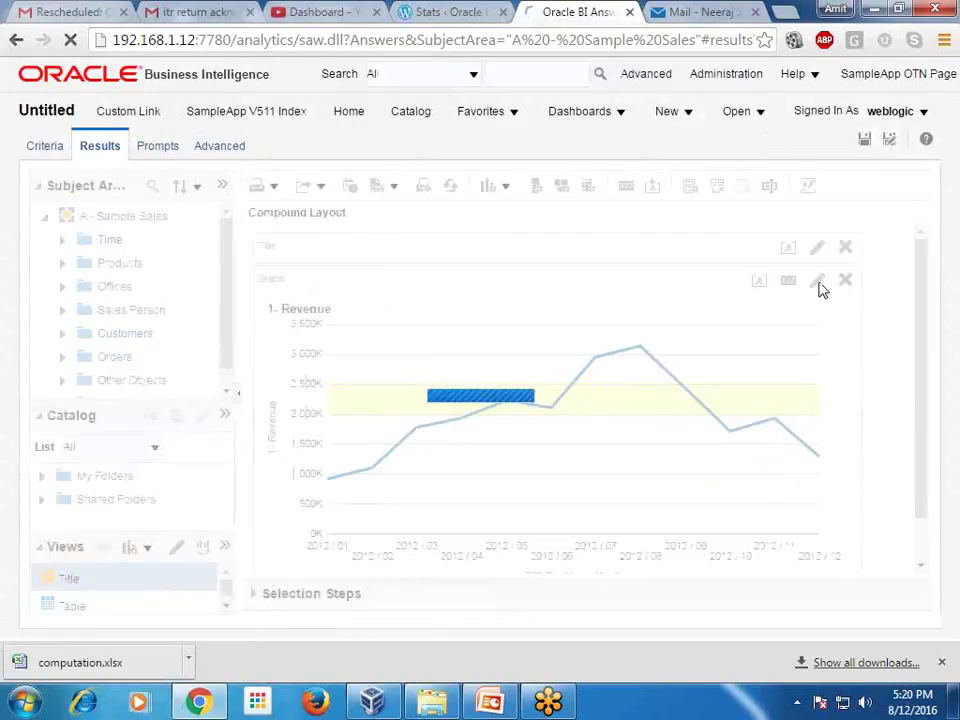
# - Change the line style from Default to Stepped Line and finish with Done
pyautogui.click(833, 220)
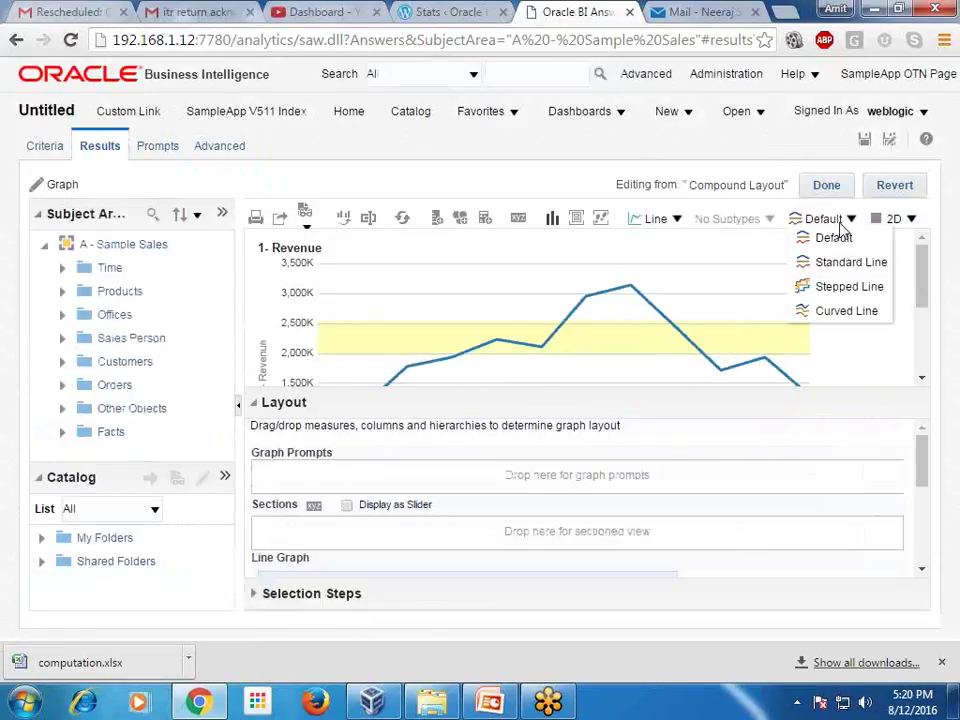
pyautogui.click(820, 286)
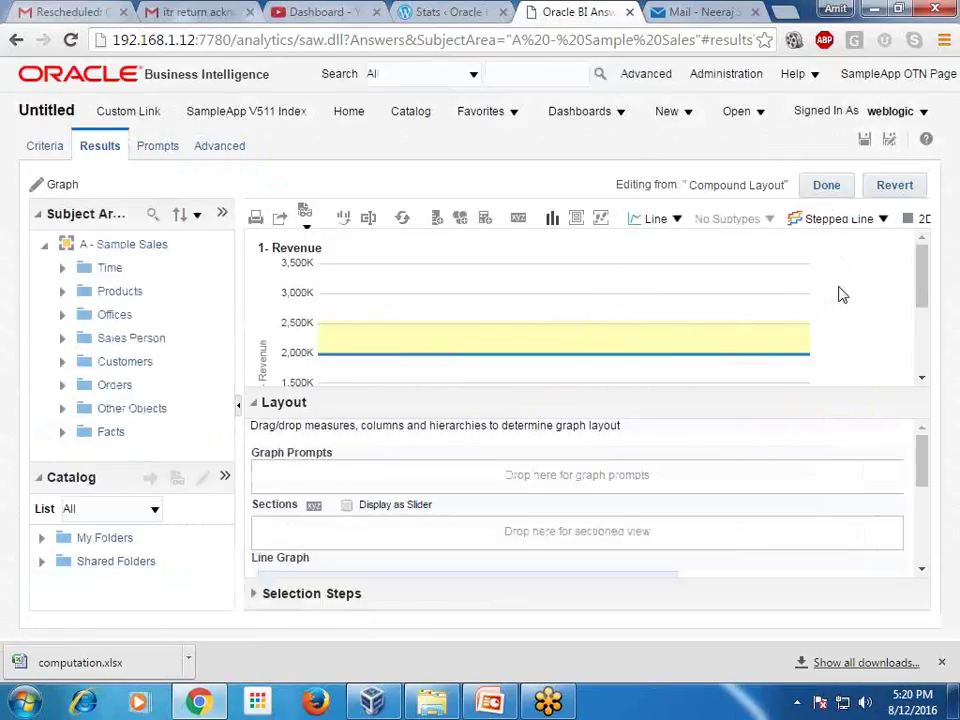
pyautogui.click(830, 188)
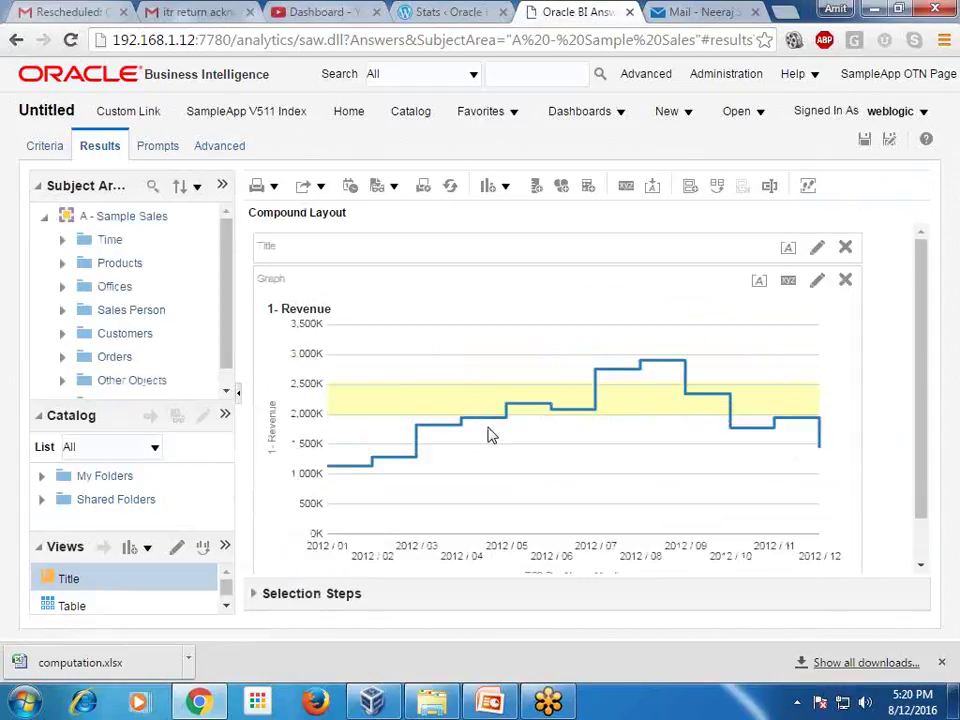